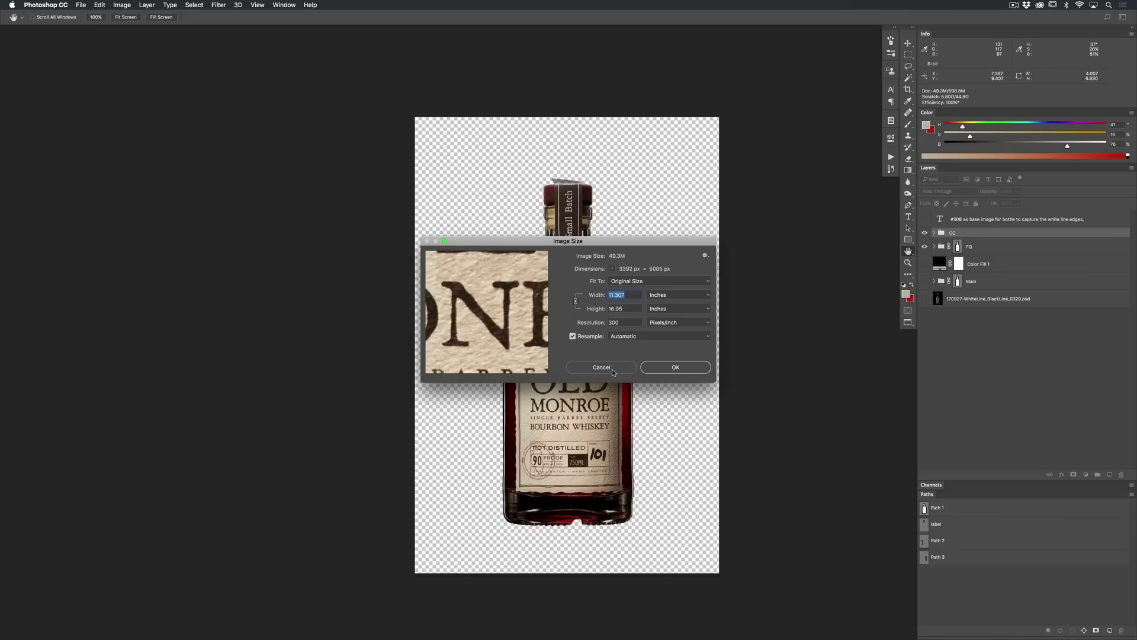
Close the Image Size dialog without changes and delete the Curves 4 adjustment layer from the FQ group.
click(613, 371)
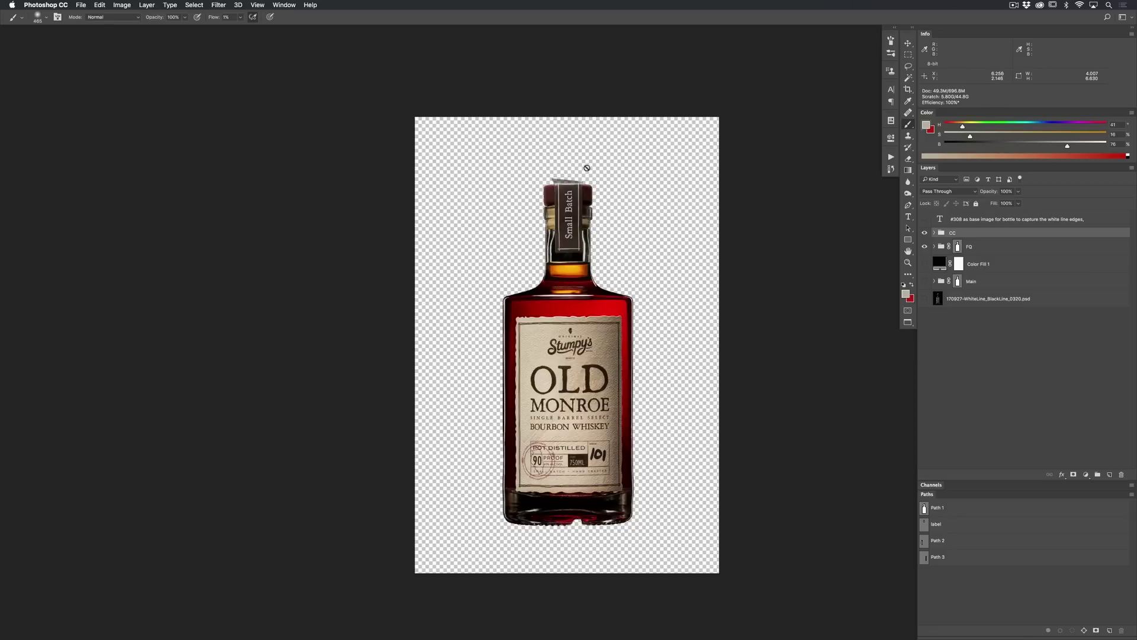
scroll(598, 171, up, 3)
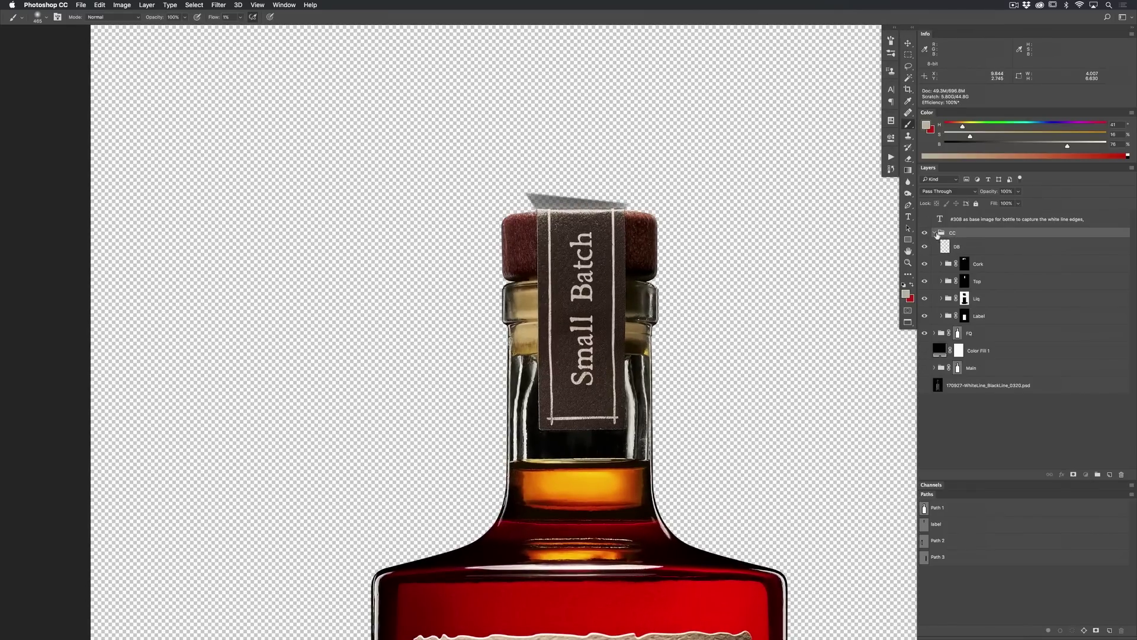
click(934, 246)
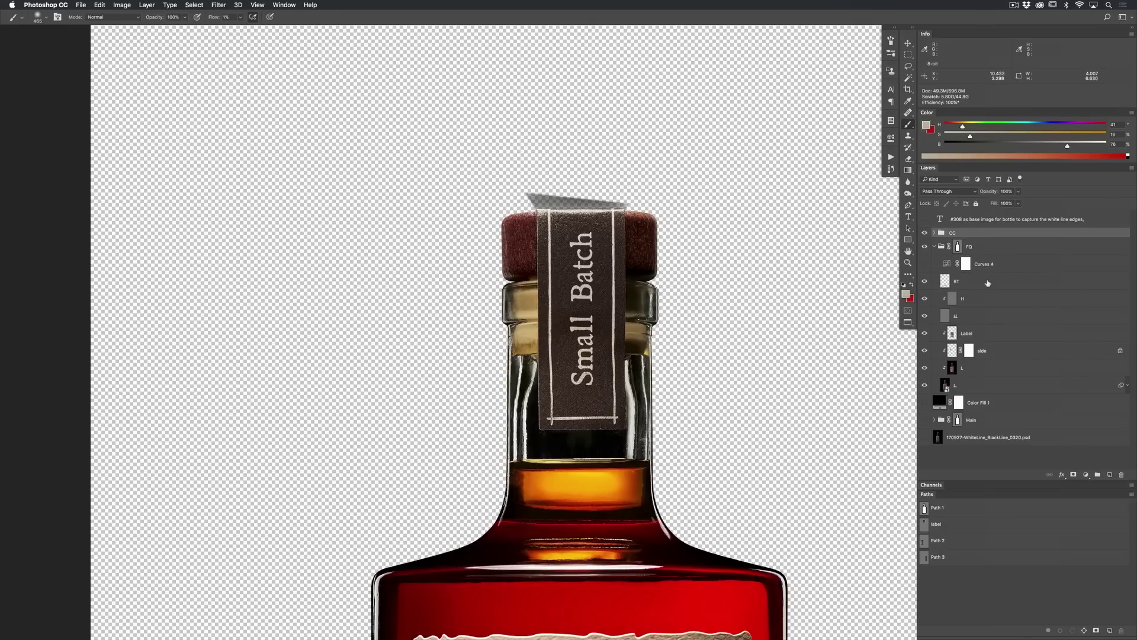
click(1005, 265)
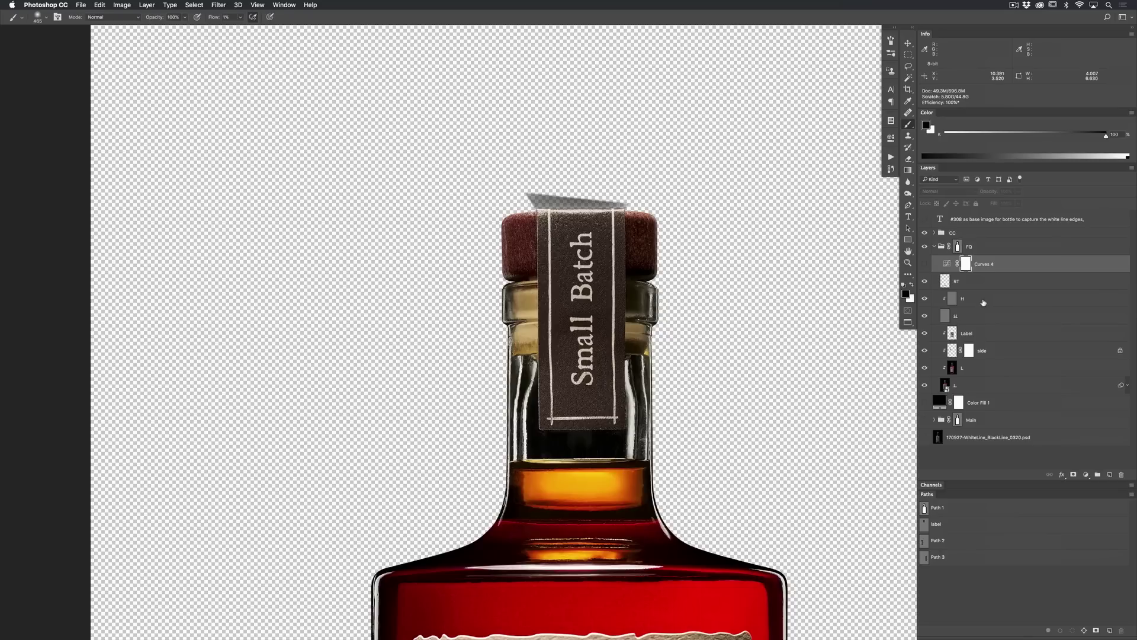
click(924, 264)
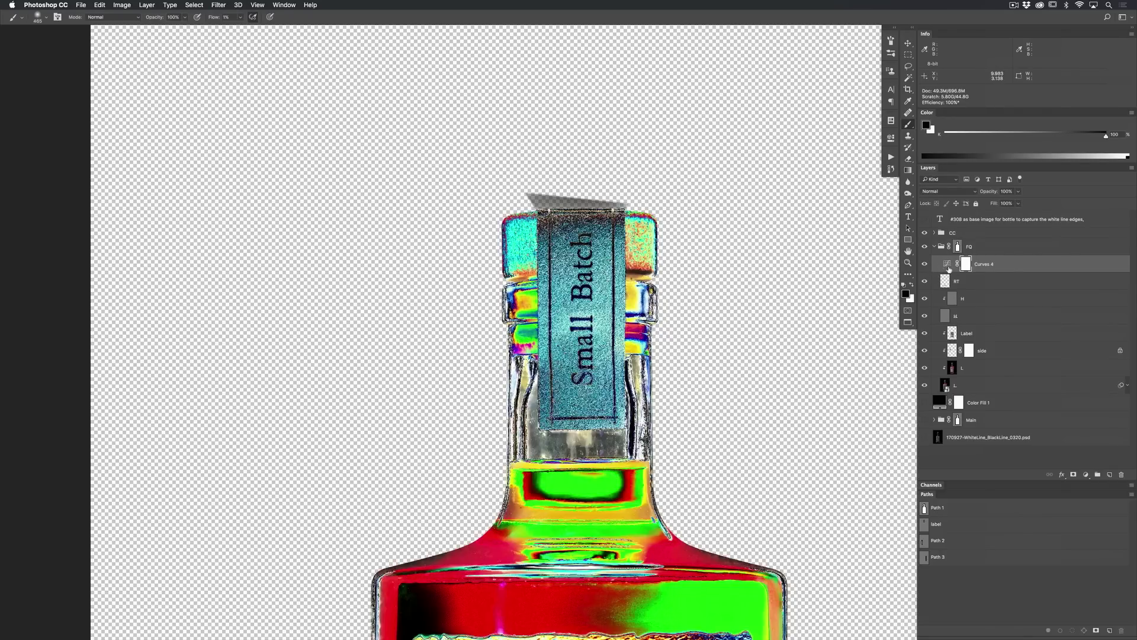
key(BackSpace)
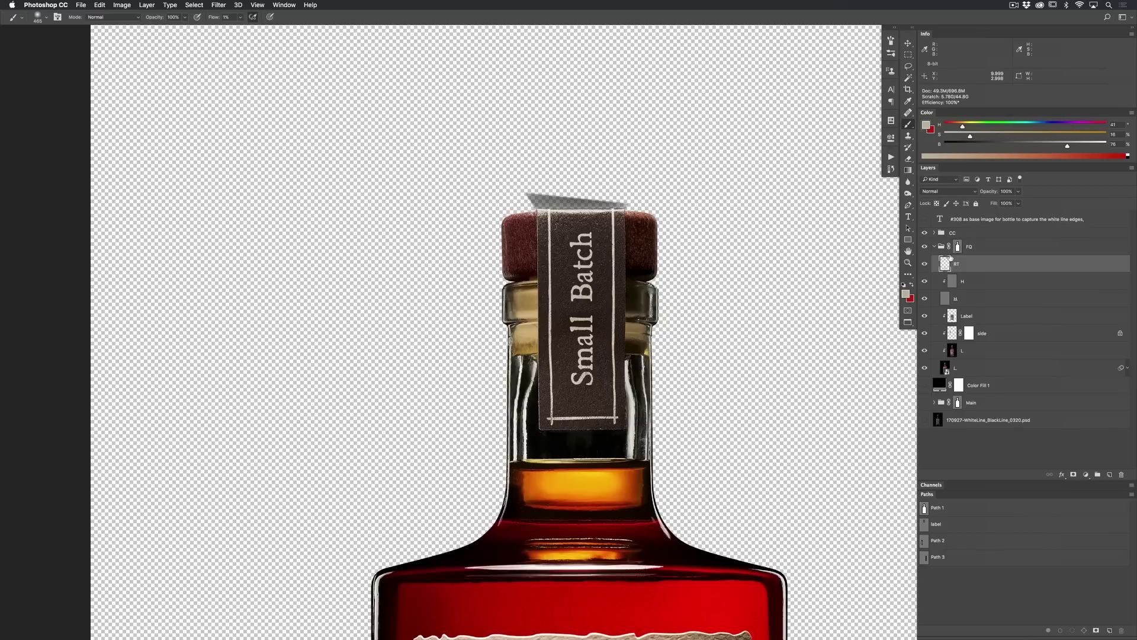
Group all the layers inside the FQ group into a nested group named FQ.
key(v)
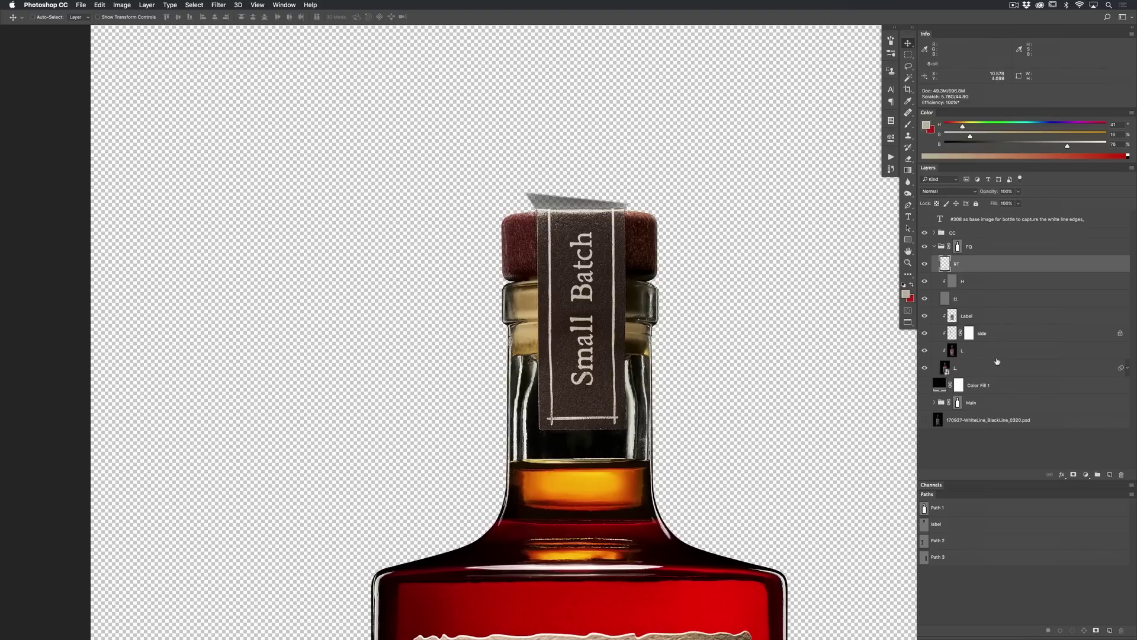
shift+click(993, 372)
key(super+g)
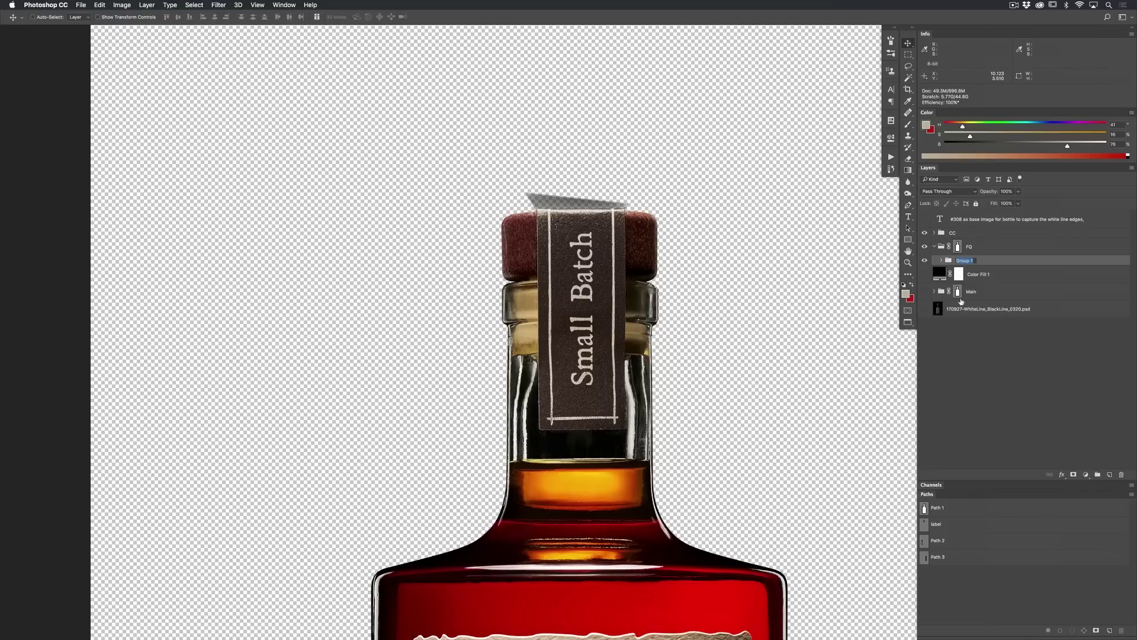
text(FQ)
Rename the outer masked group Bottle Black and move the CC group into it above the nested FQ group.
double_click(969, 247)
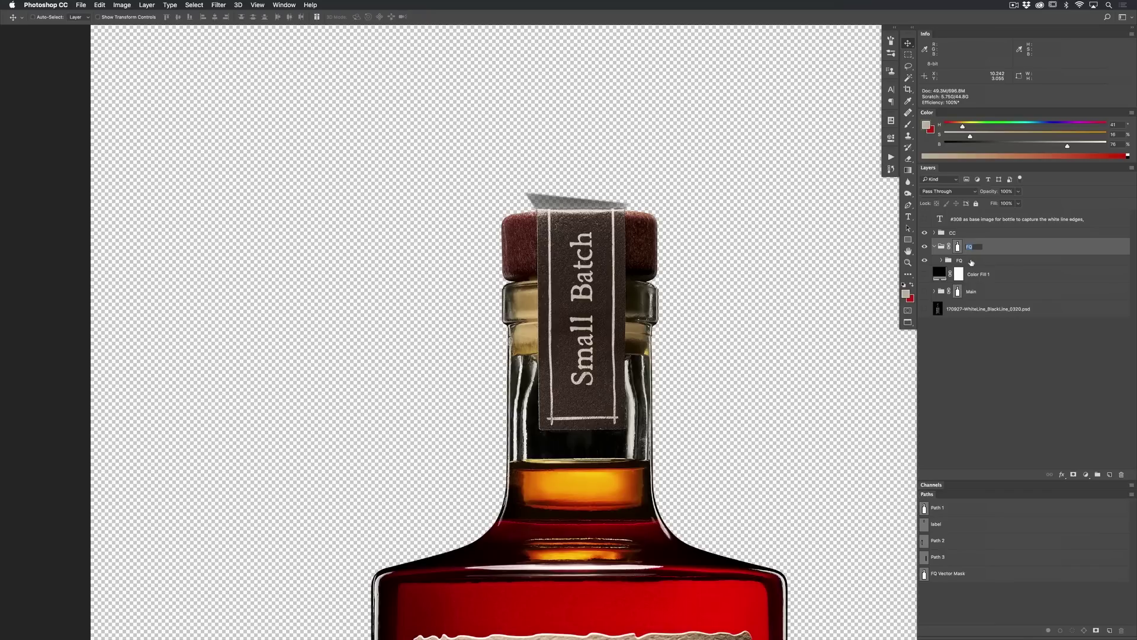
text(Bootle Black)
key(Return)
drag(941, 242, 963, 257)
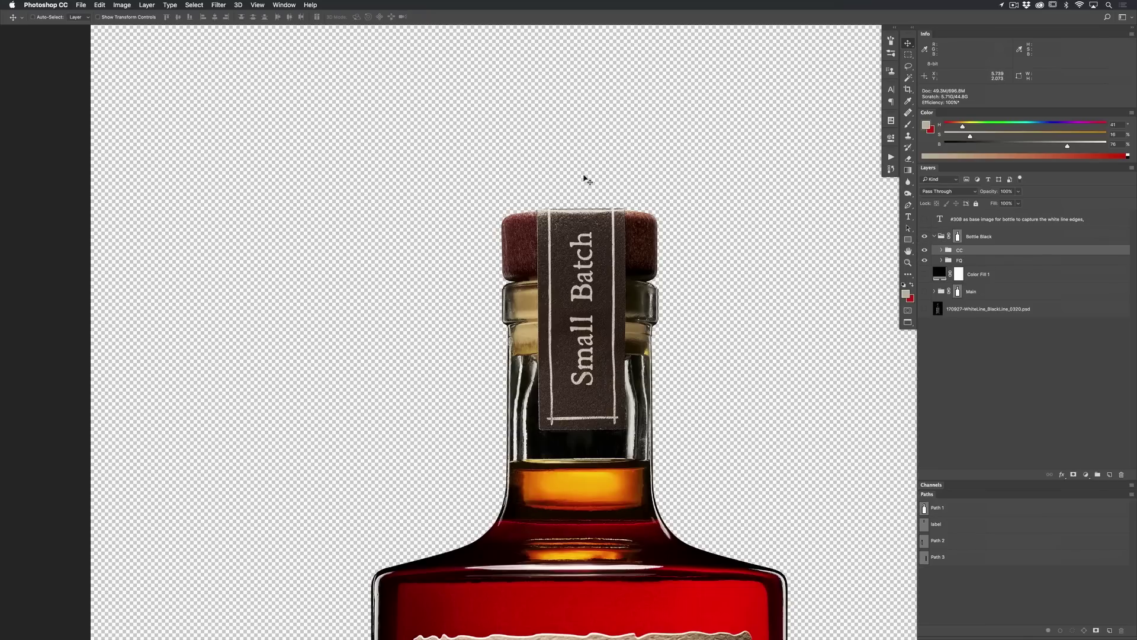
scroll(802, 292, down, 5)
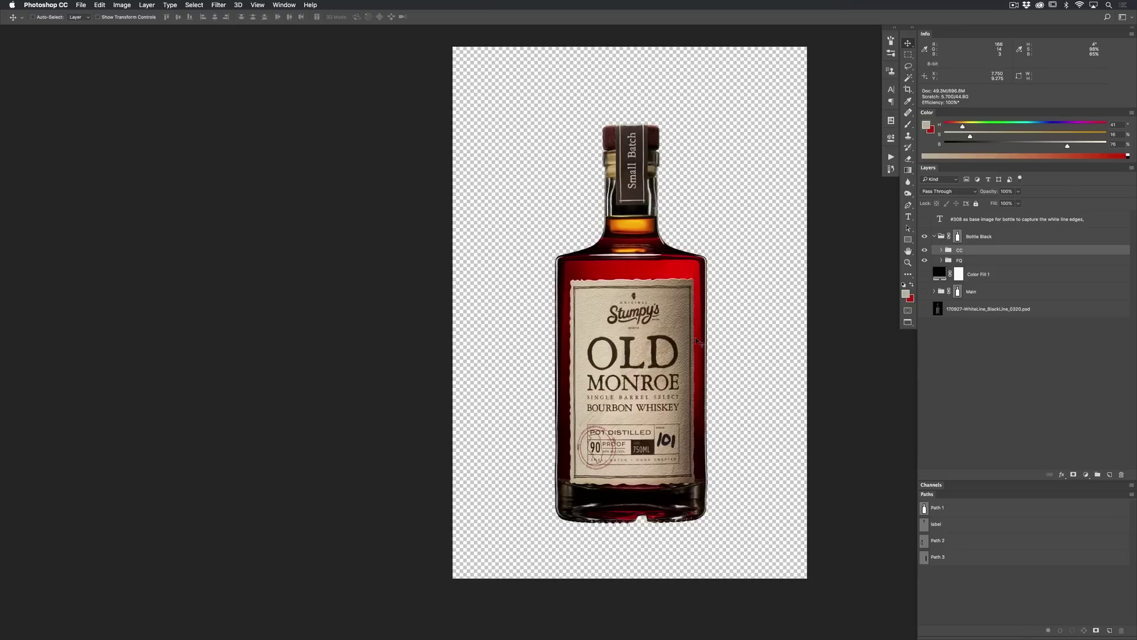
Start a new document with a width of 11 inches and a height of 14 inches.
key(super+n)
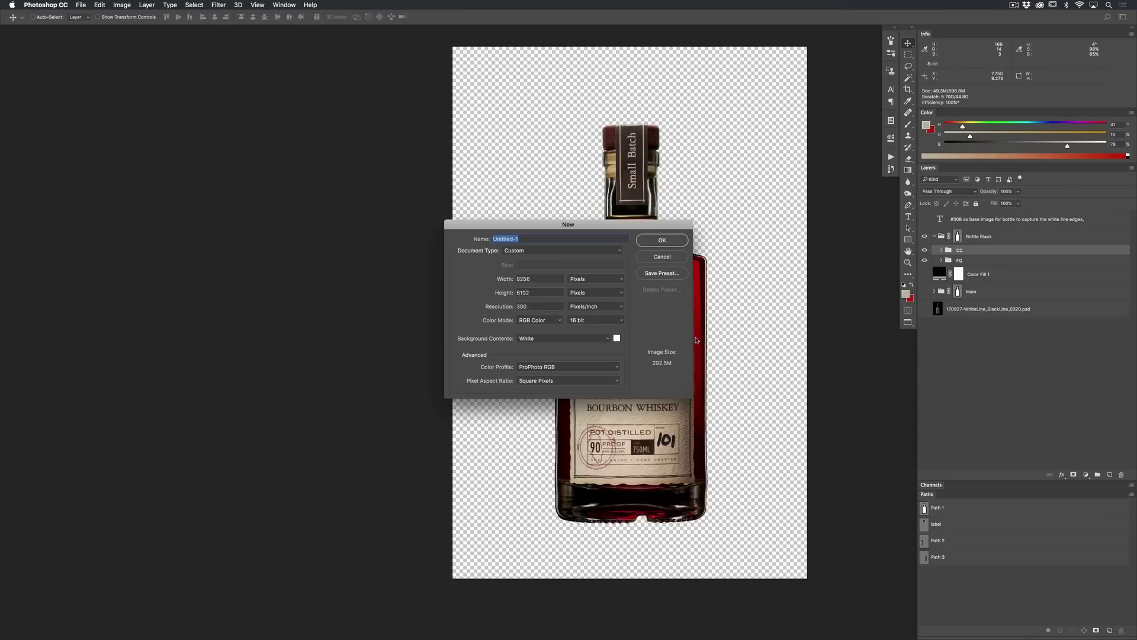
click(595, 278)
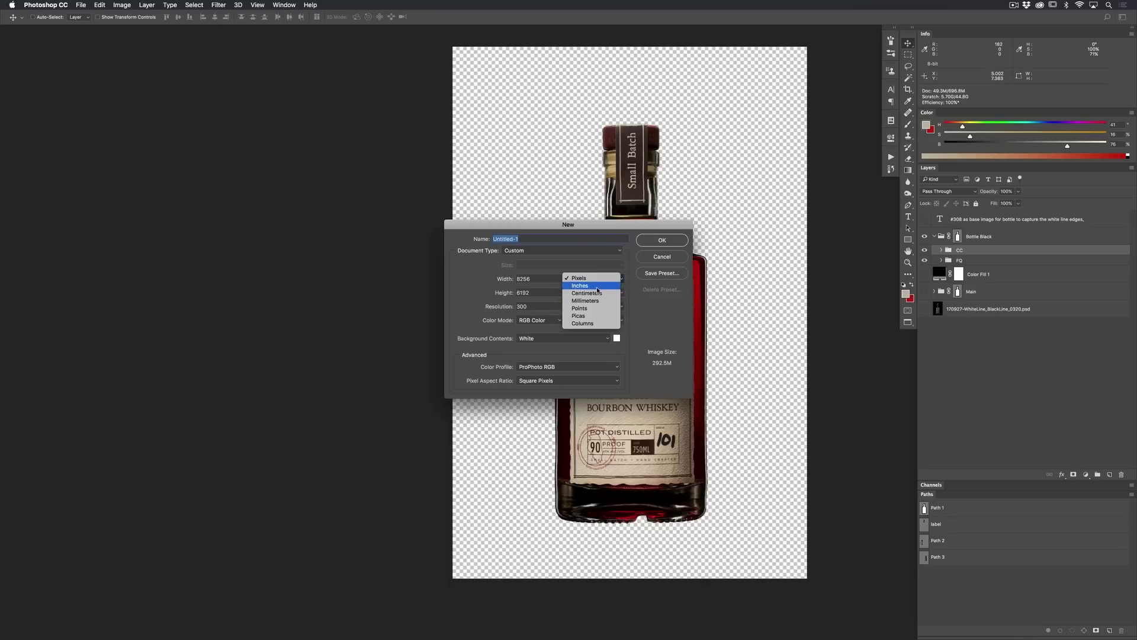
click(595, 287)
text(11)
key(Tab)
text(14)
key(Tab)
key(Tab)
key(Tab)
key(Tab)
key(Tab)
key(Tab)
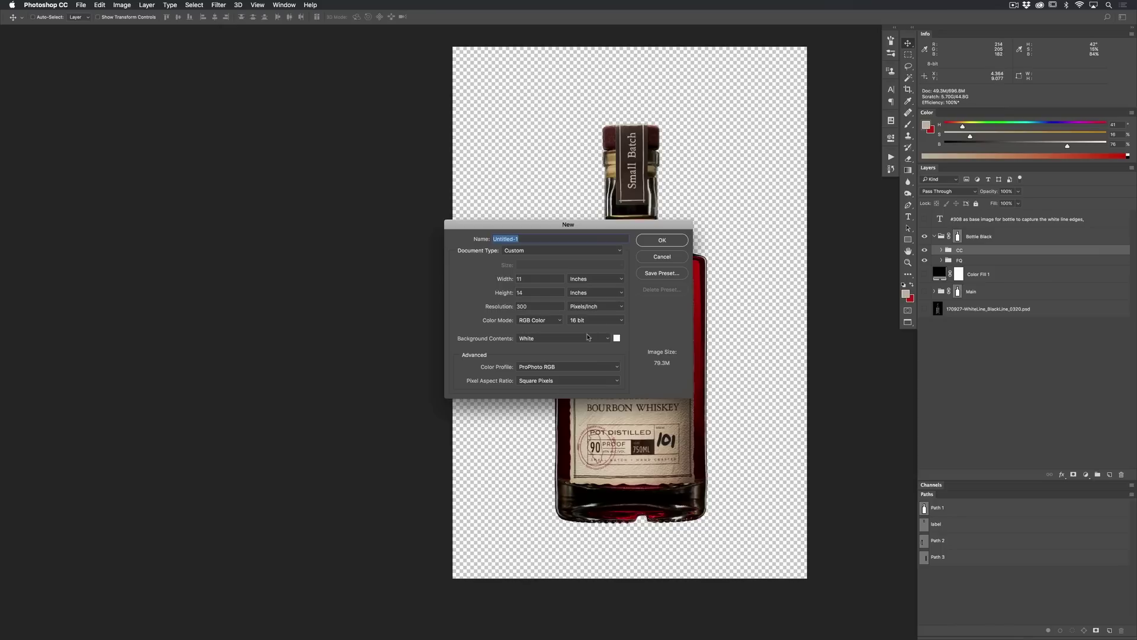
Set the new document to 8 bit with the Adobe RGB (1998) colour profile and create it.
click(583, 320)
click(583, 316)
click(588, 368)
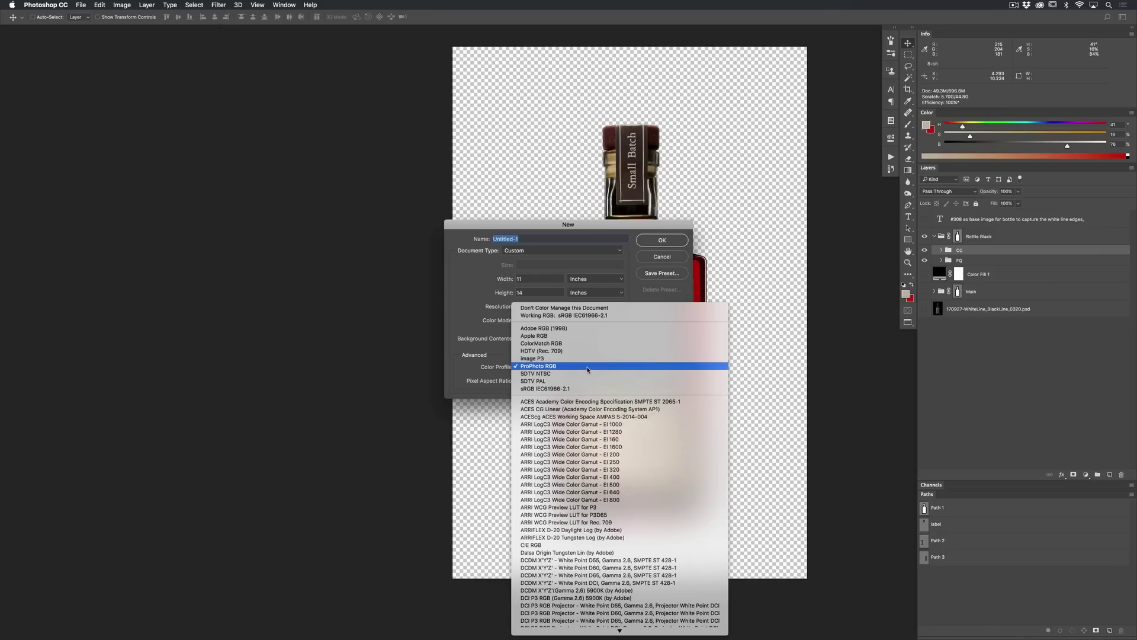
click(582, 329)
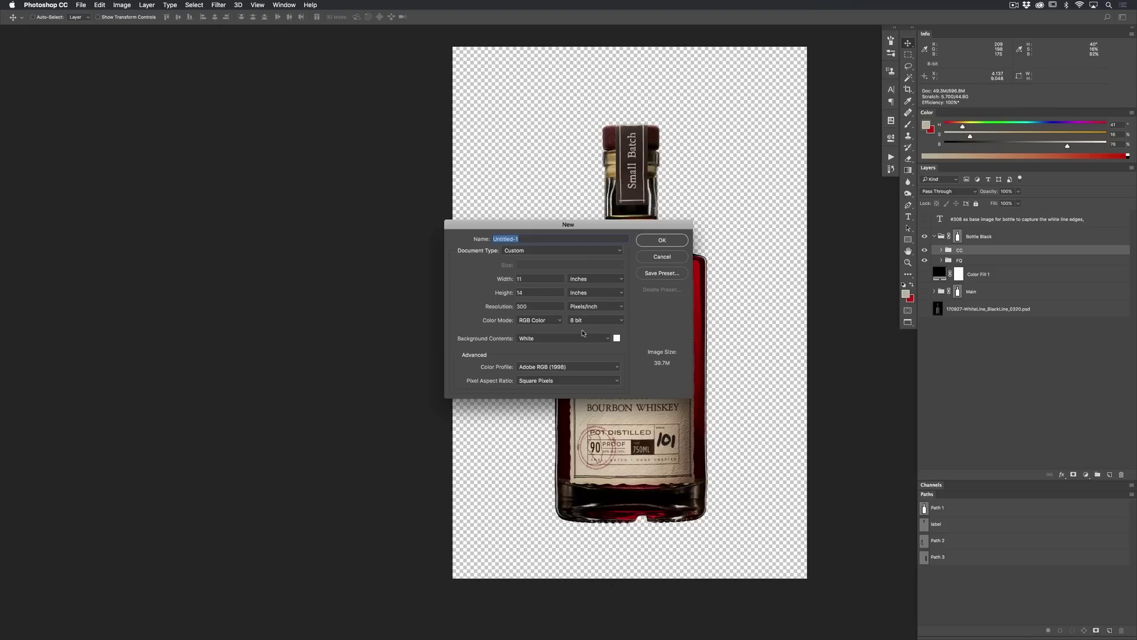
click(653, 239)
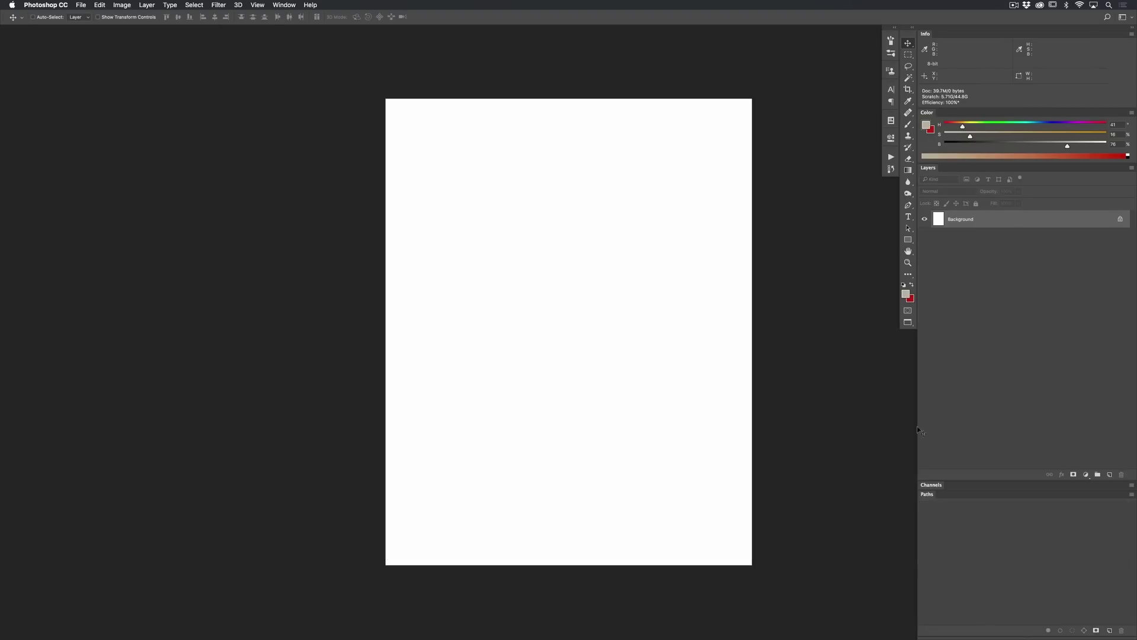
Add a Solid Color fill layer in black (000000) above the Background layer.
click(1085, 475)
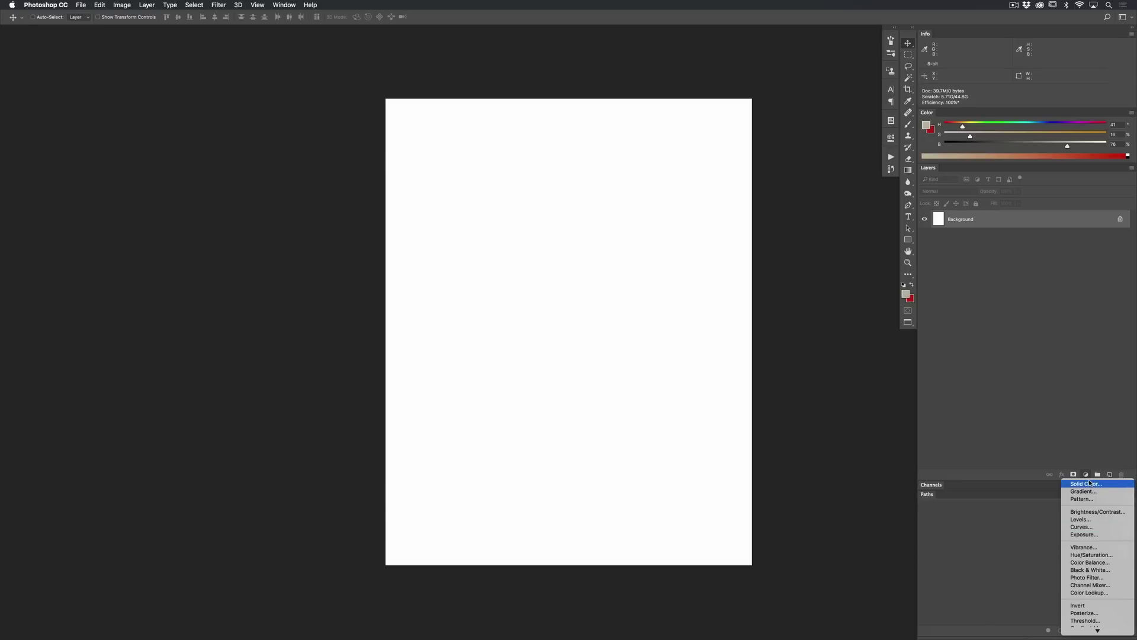
click(1090, 483)
drag(834, 373, 676, 405)
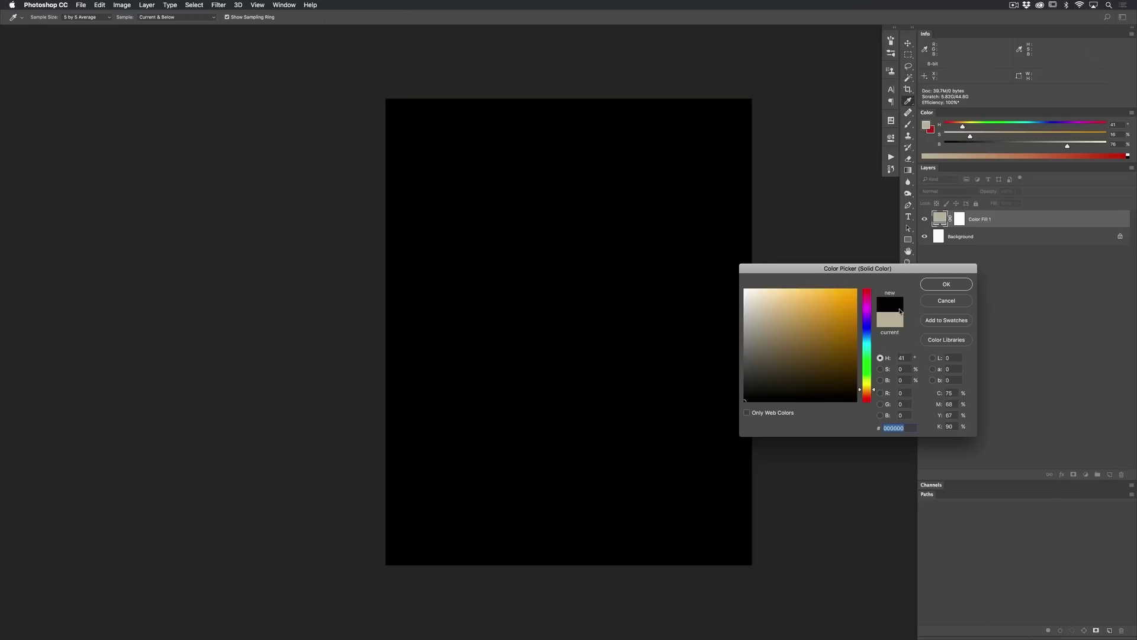
click(943, 285)
key(v)
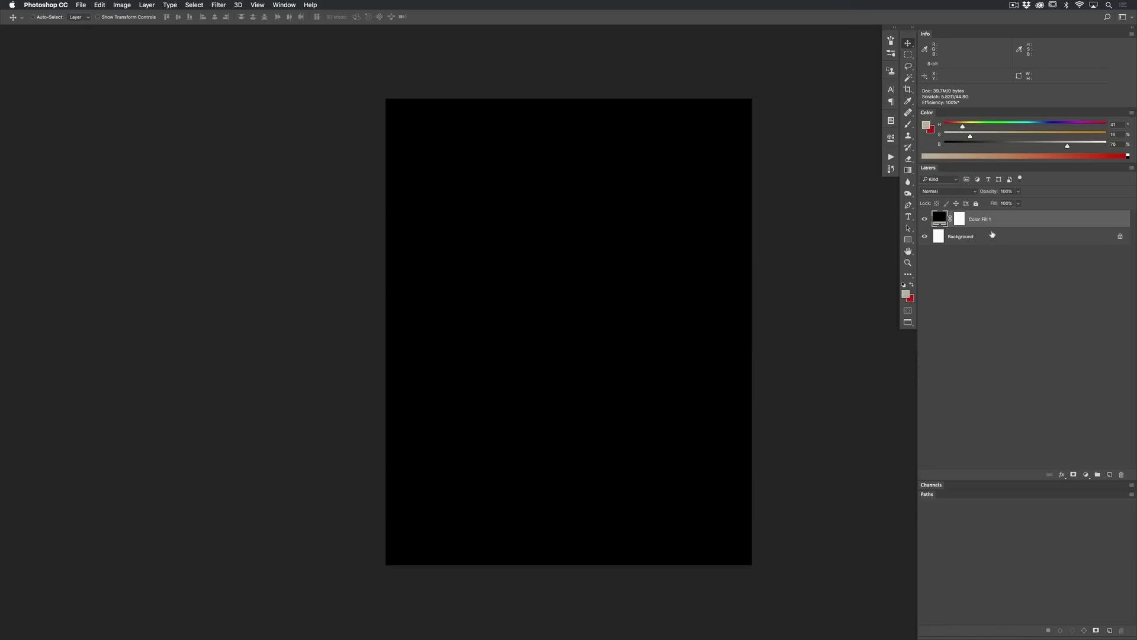
Delete the white Background layer beneath the black colour fill.
click(991, 236)
key(Delete)
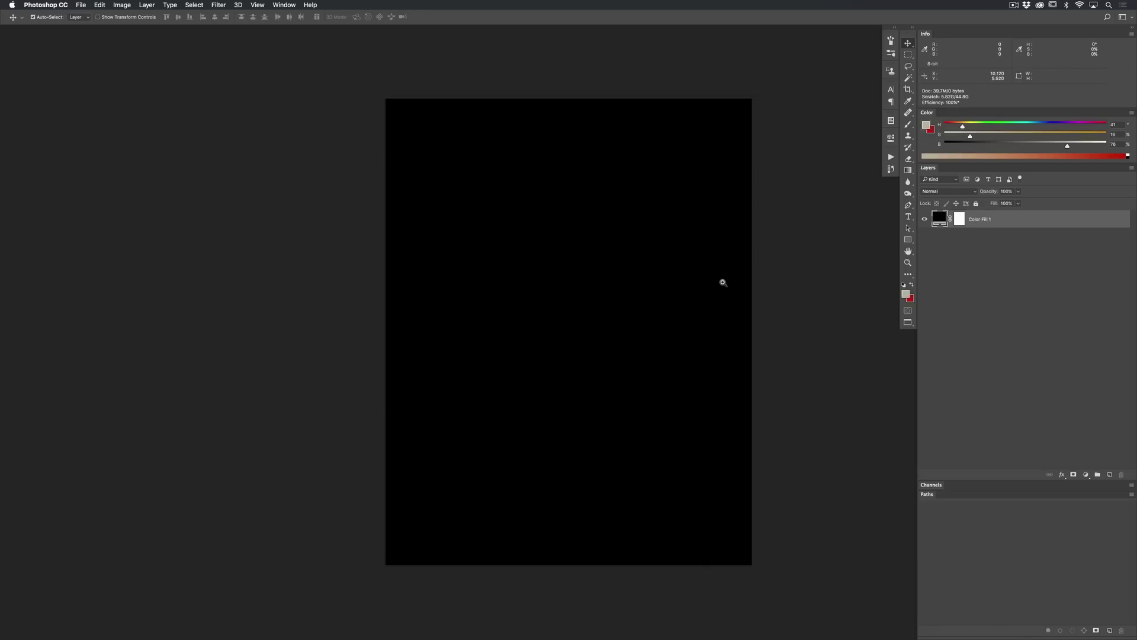
scroll(711, 283, down, 2)
drag(689, 288, 646, 299)
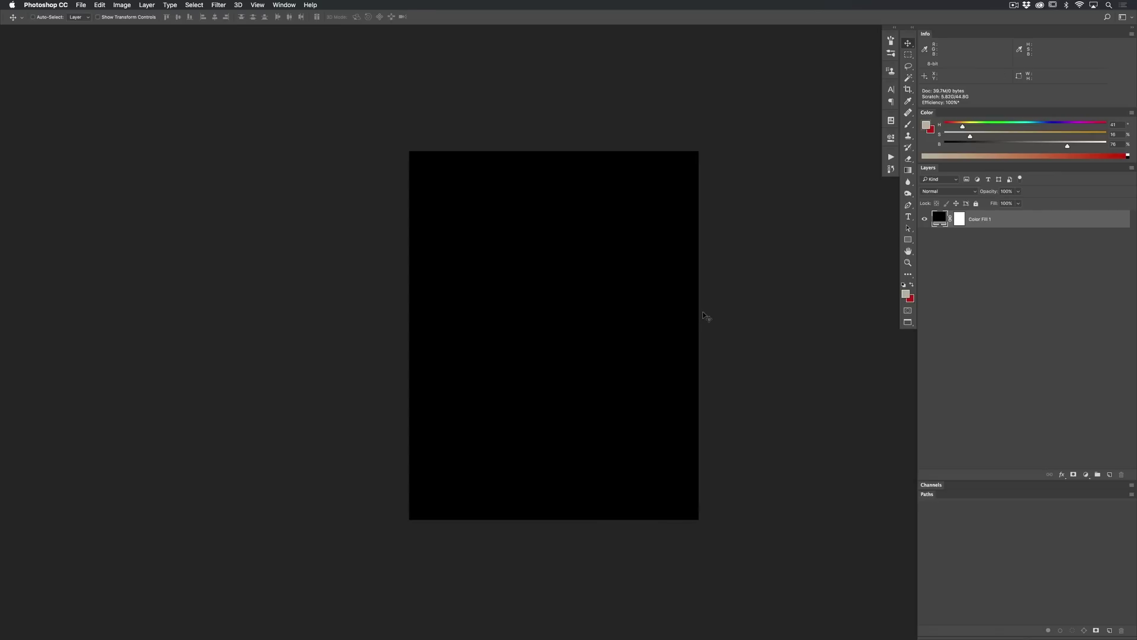
Switch to Adobe Bridge and show the contents of the folder 1 Stumpy's On Black.
key(super+Tab)
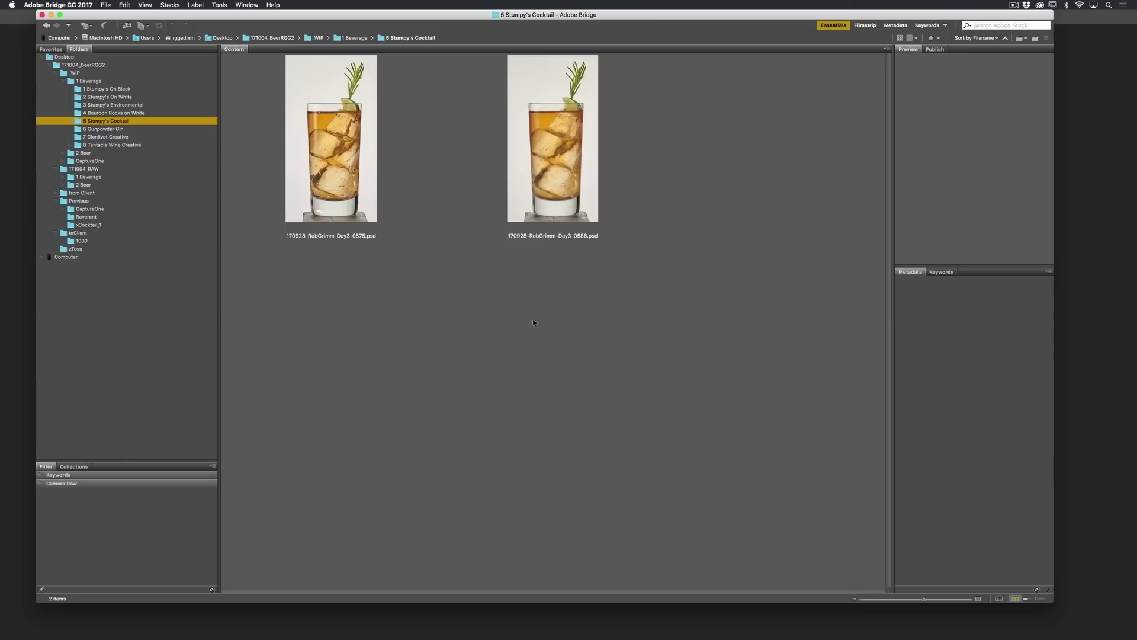
click(115, 90)
drag(384, 17, 633, 220)
double_click(632, 219)
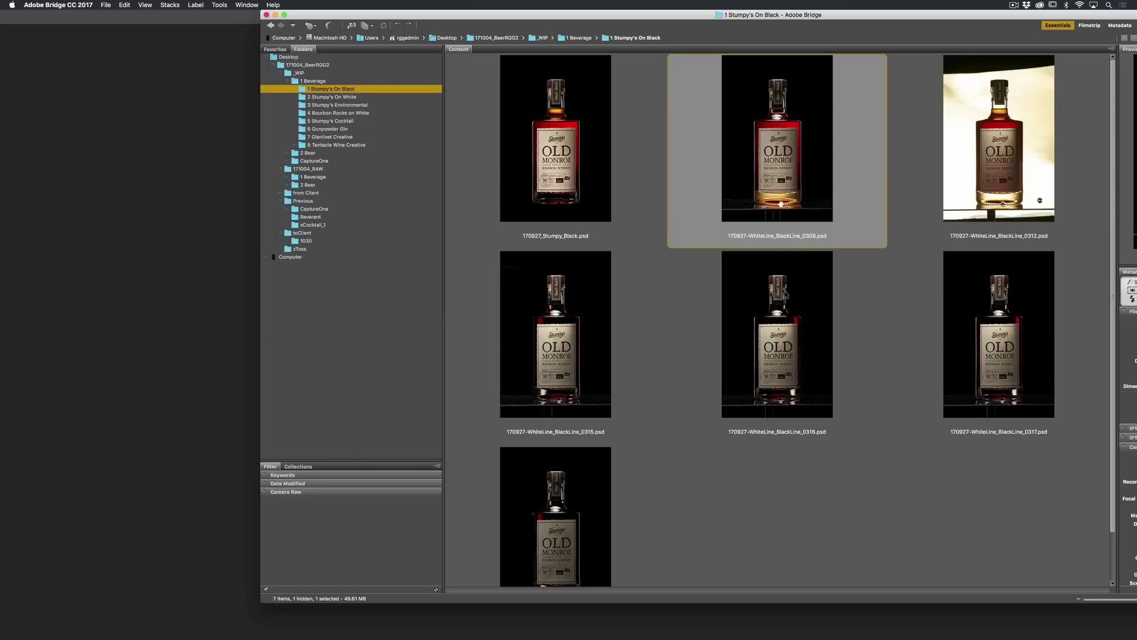
Look through the bottle photos in the folder and open 170927_Stumpy_Black.psd in Photoshop.
click(953, 312)
click(798, 325)
click(584, 345)
click(639, 456)
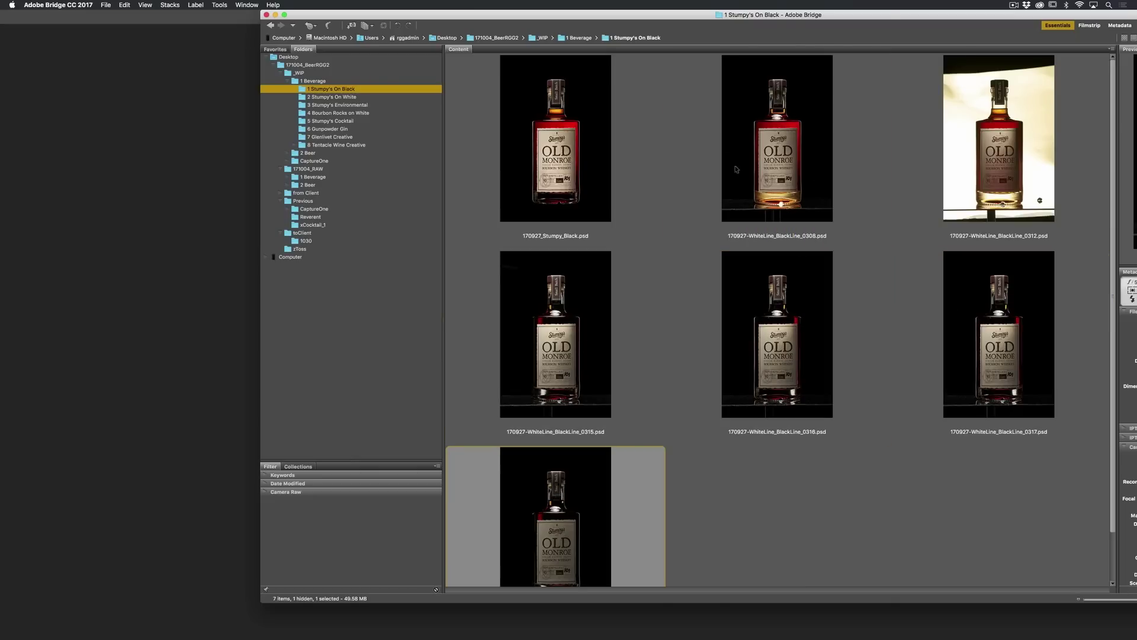
click(571, 190)
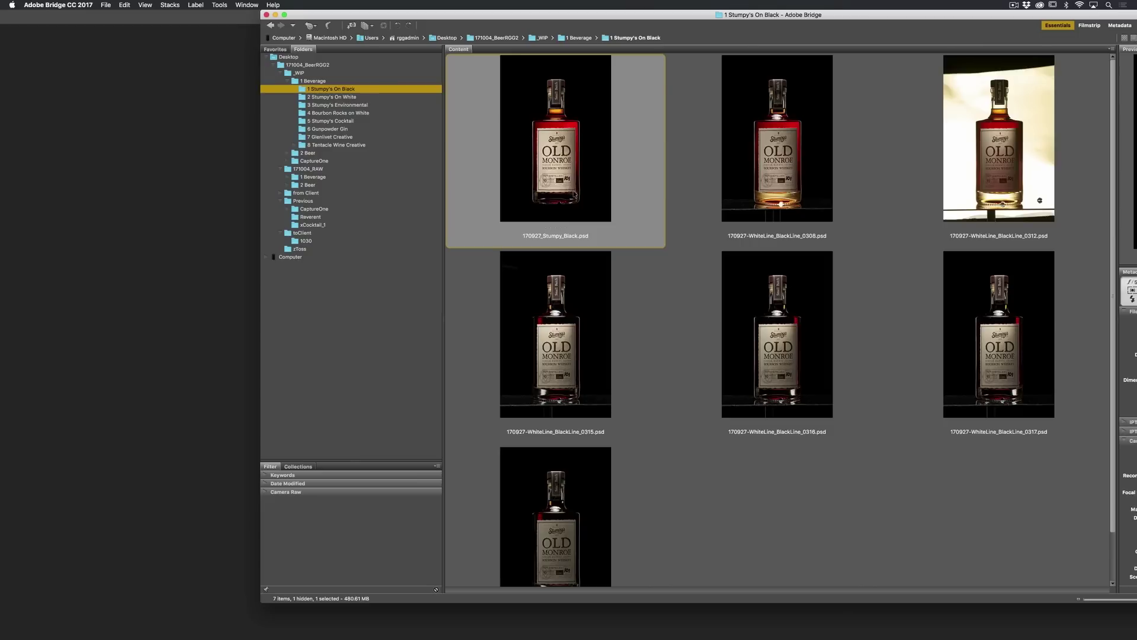
drag(851, 19, 868, 70)
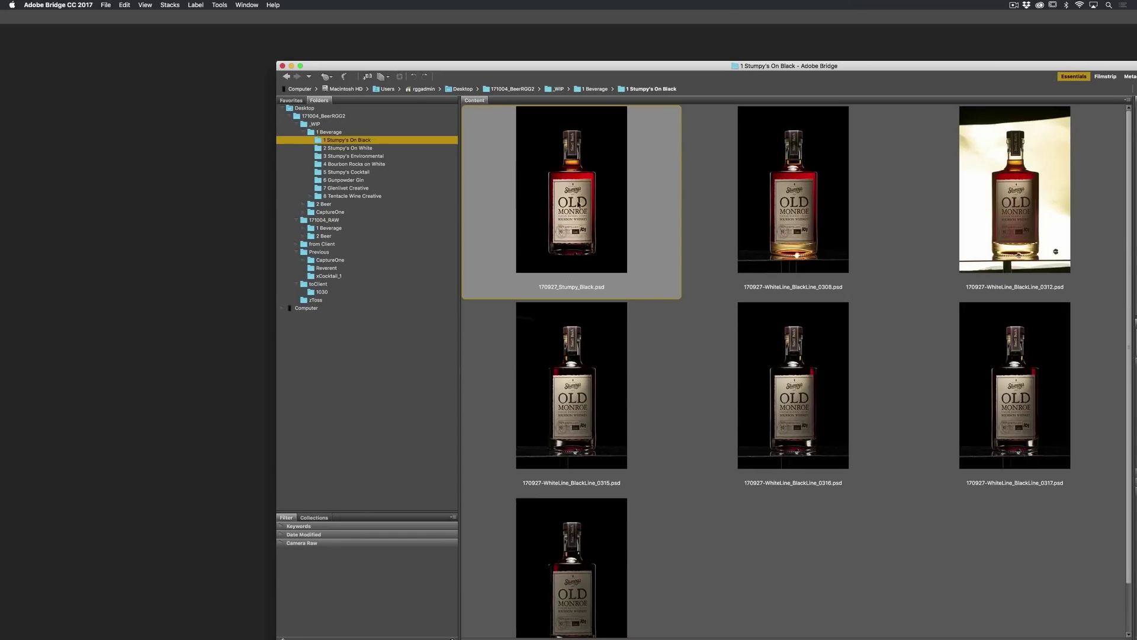
double_click(578, 203)
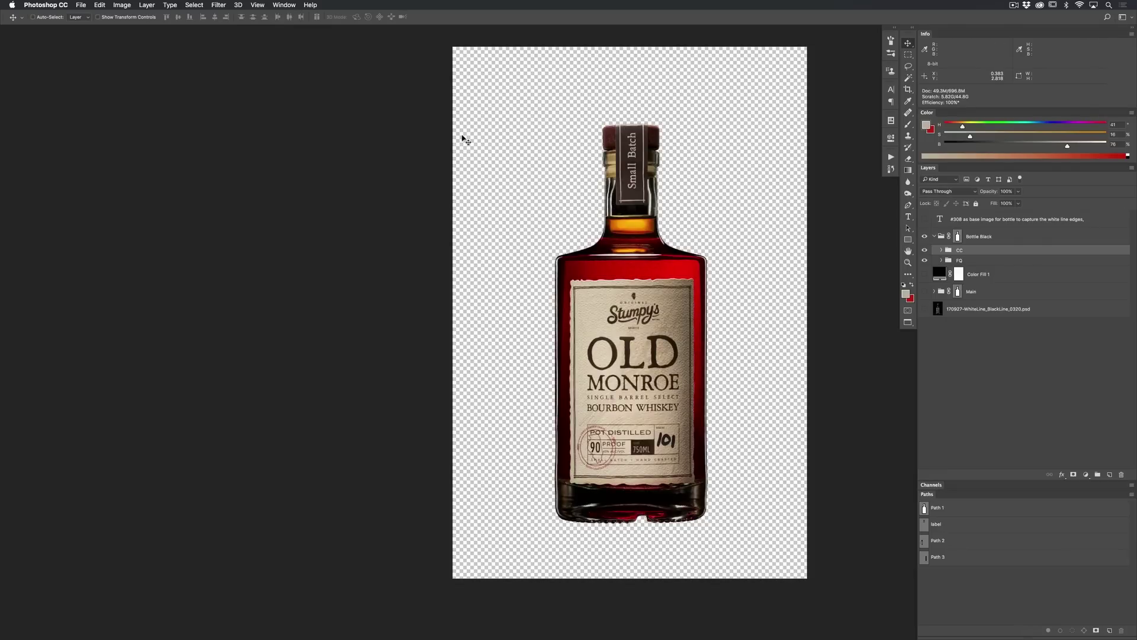
Cycle the screen mode to the standard windowed view with both open documents in one window.
key(f)
key(f)
key(f)
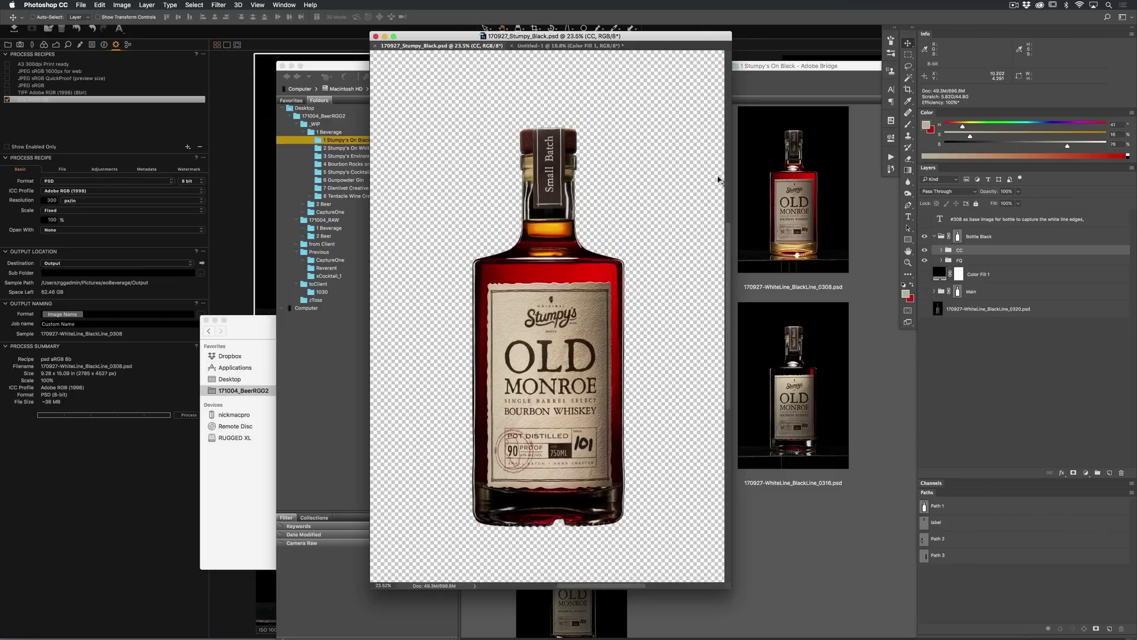
Hide Capture One and reposition the Bridge window so that it sits fully beside the Photoshop document window.
click(785, 166)
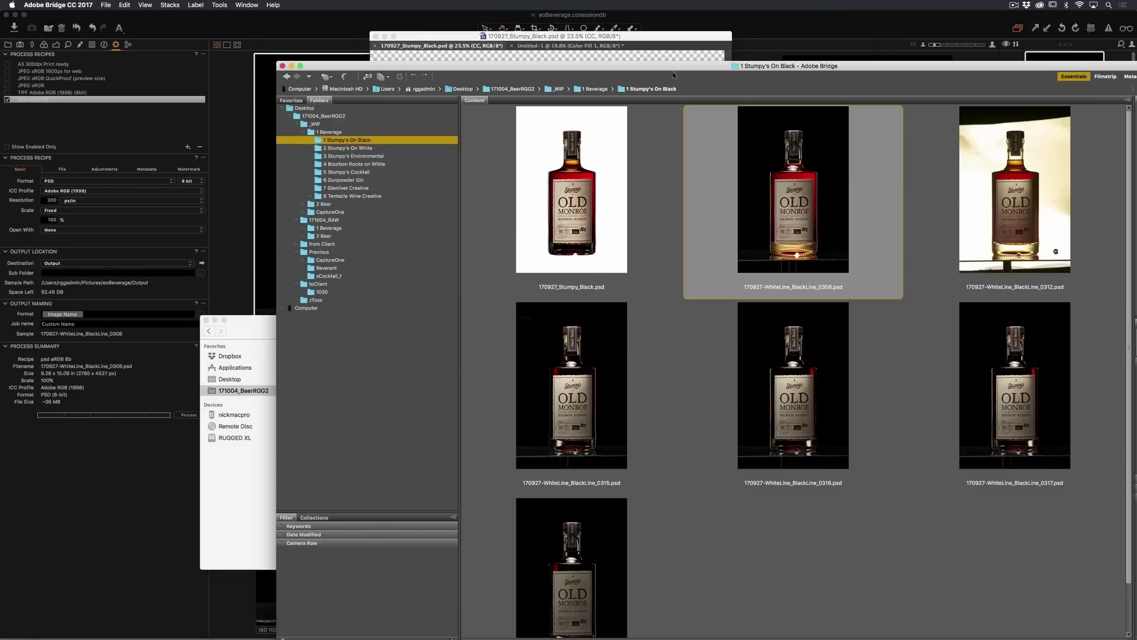
click(728, 26)
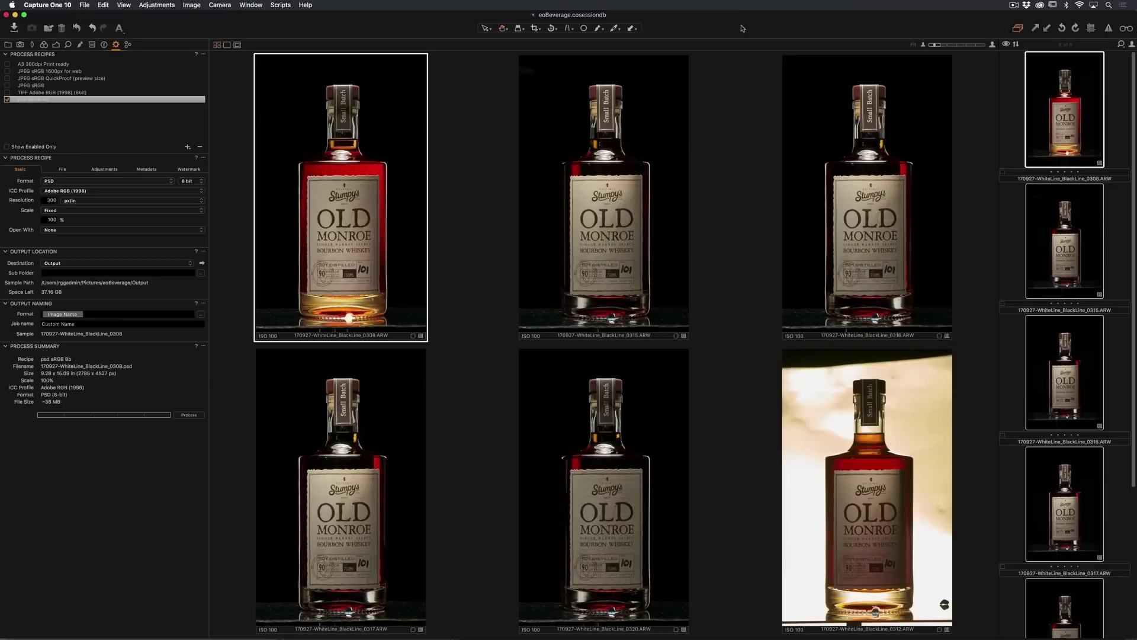
key(super+h)
drag(684, 66, 472, 103)
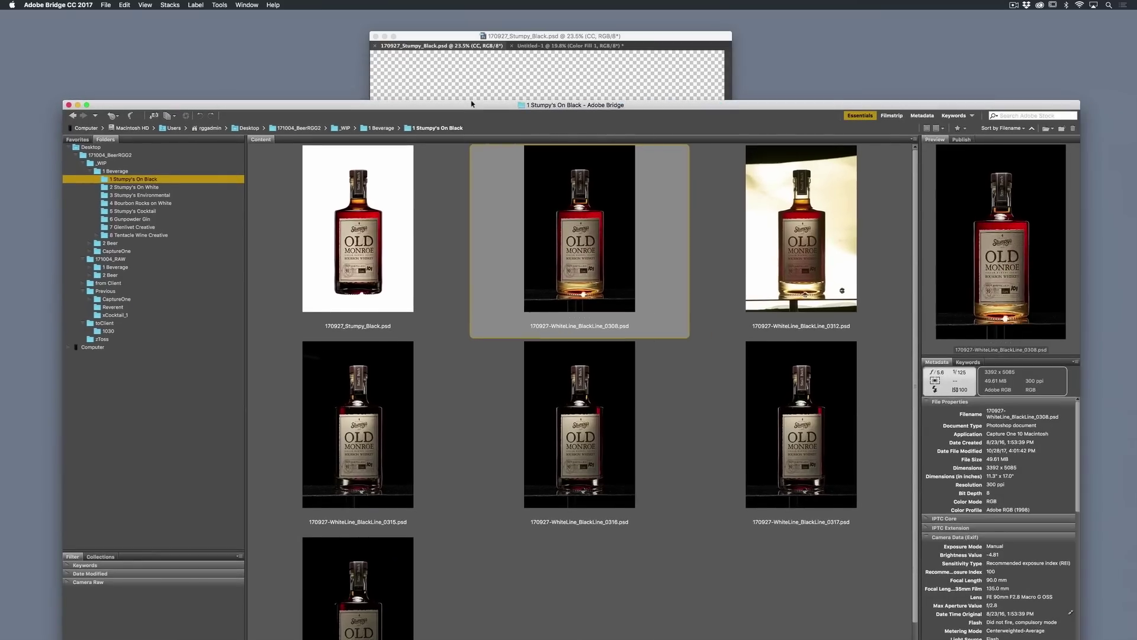
Select 170927_Stumpy_Black.psd in Bridge, then return to Photoshop and display the black Untitled-1 document.
click(396, 237)
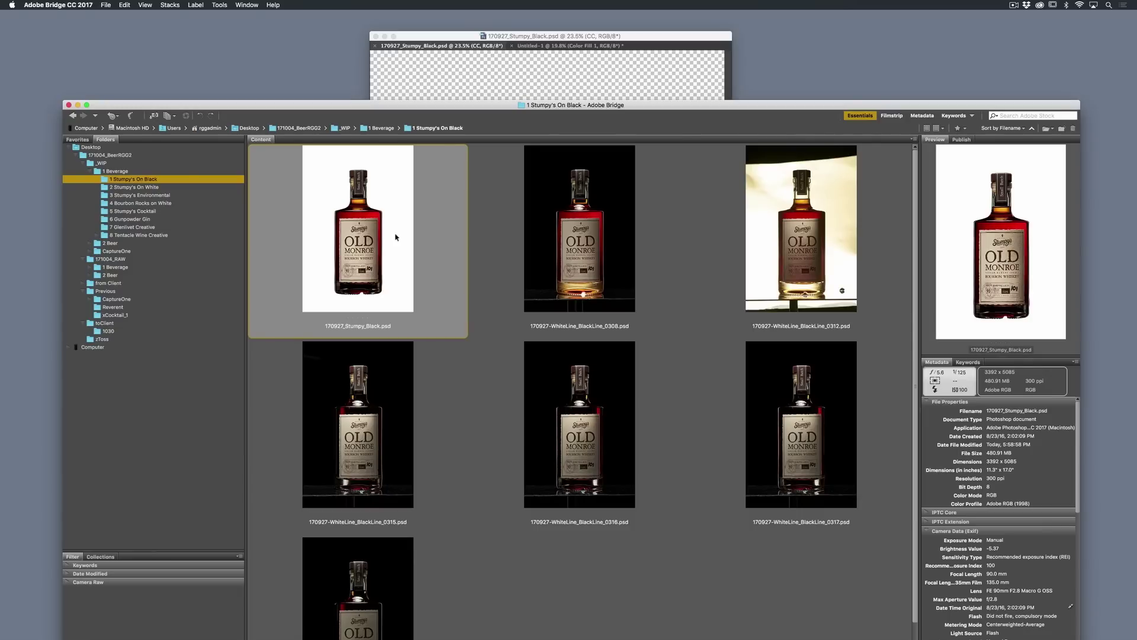
click(627, 40)
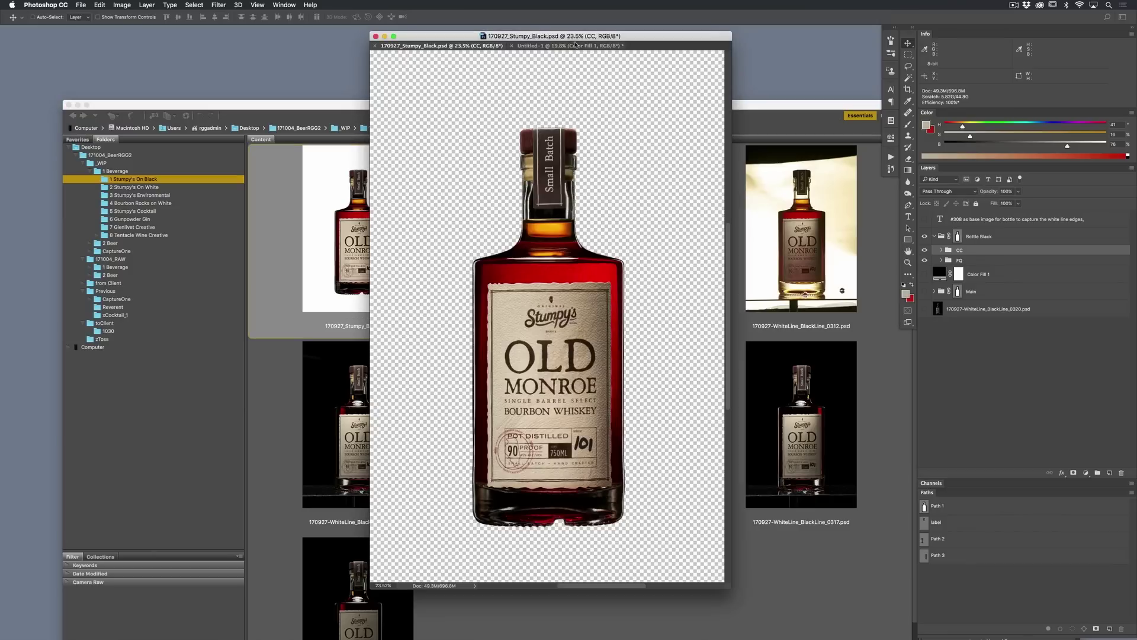
click(570, 46)
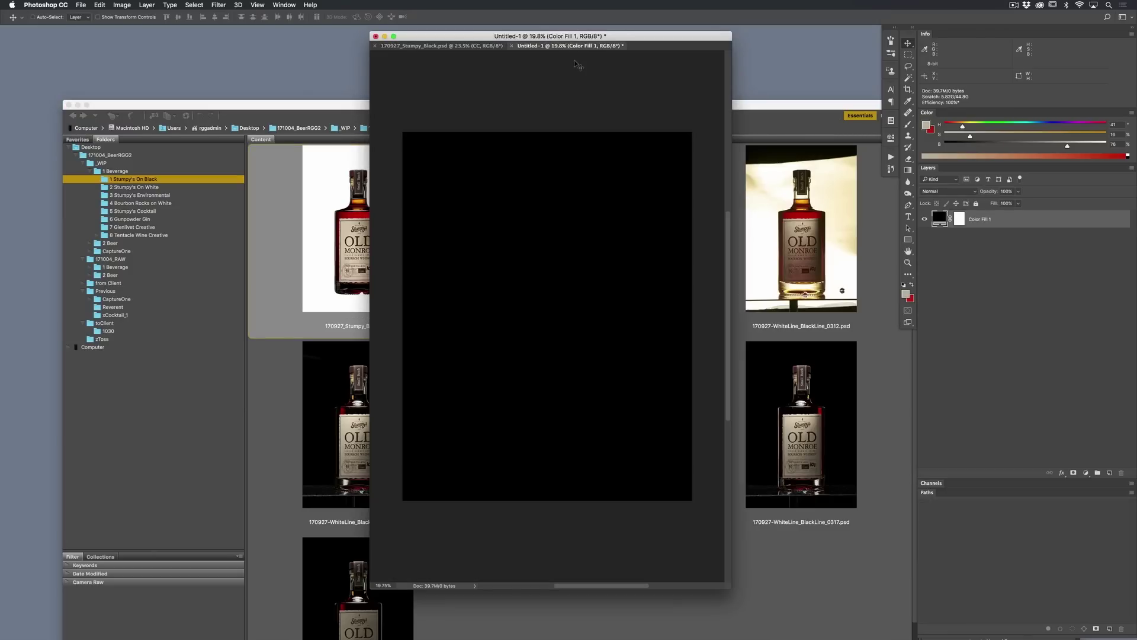
Lower the Bridge window below the Photoshop canvas and place 170927_Stumpy_Black.psd from Bridge into the black Untitled-1 document.
click(350, 106)
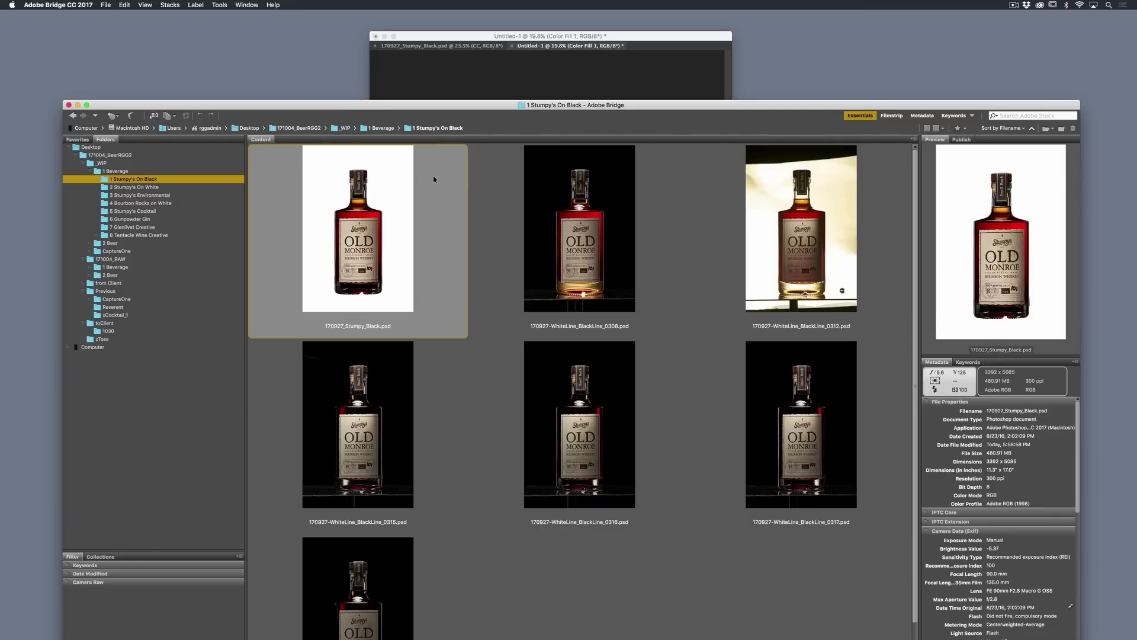
click(621, 43)
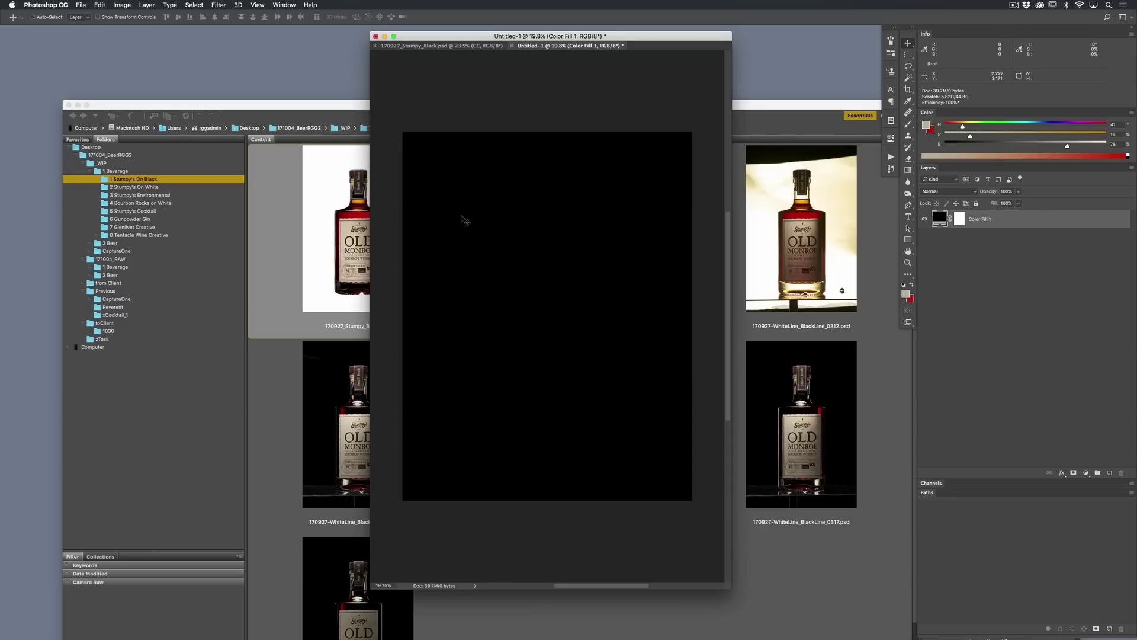
click(330, 108)
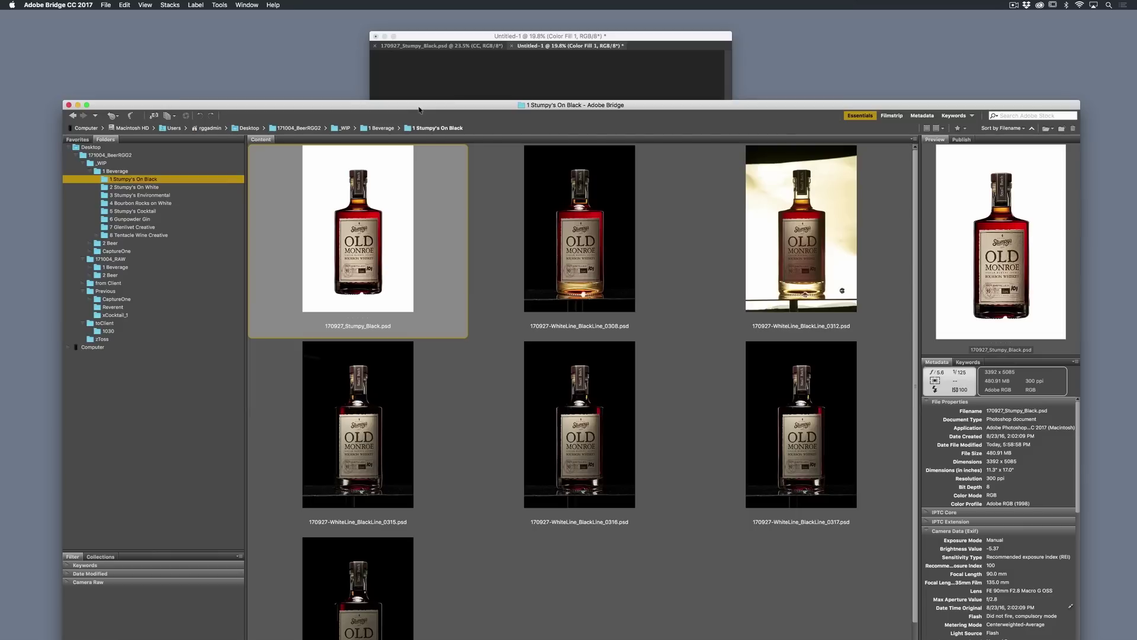
mouse_move(449, 105)
mouse_down()
mouse_move(466, 170)
mouse_move(445, 191)
mouse_up()
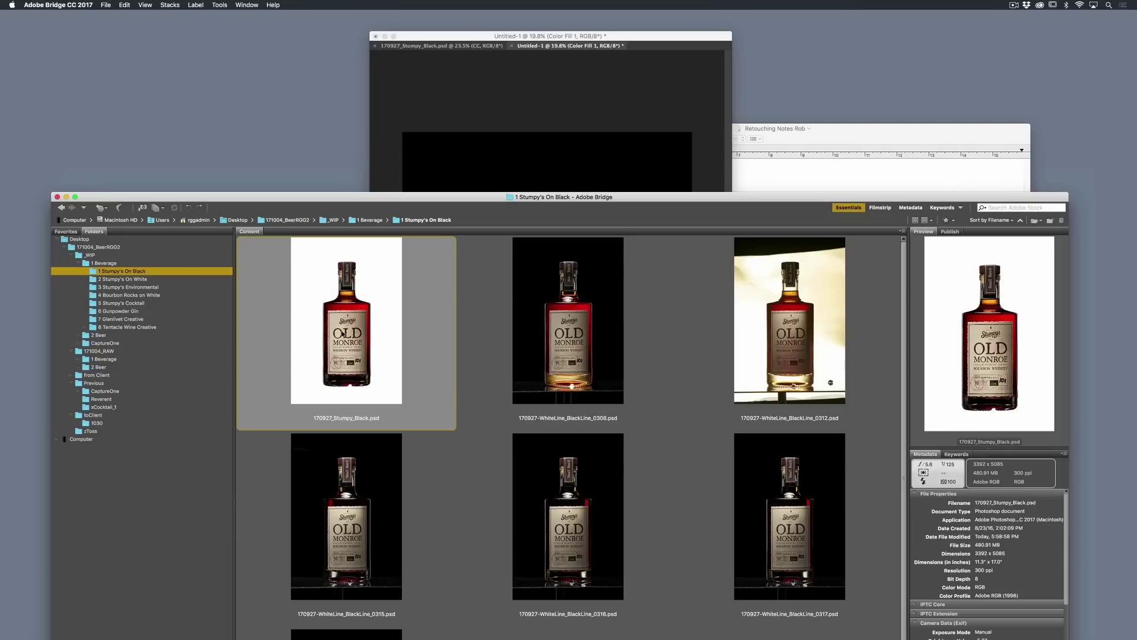
drag(340, 338, 528, 177)
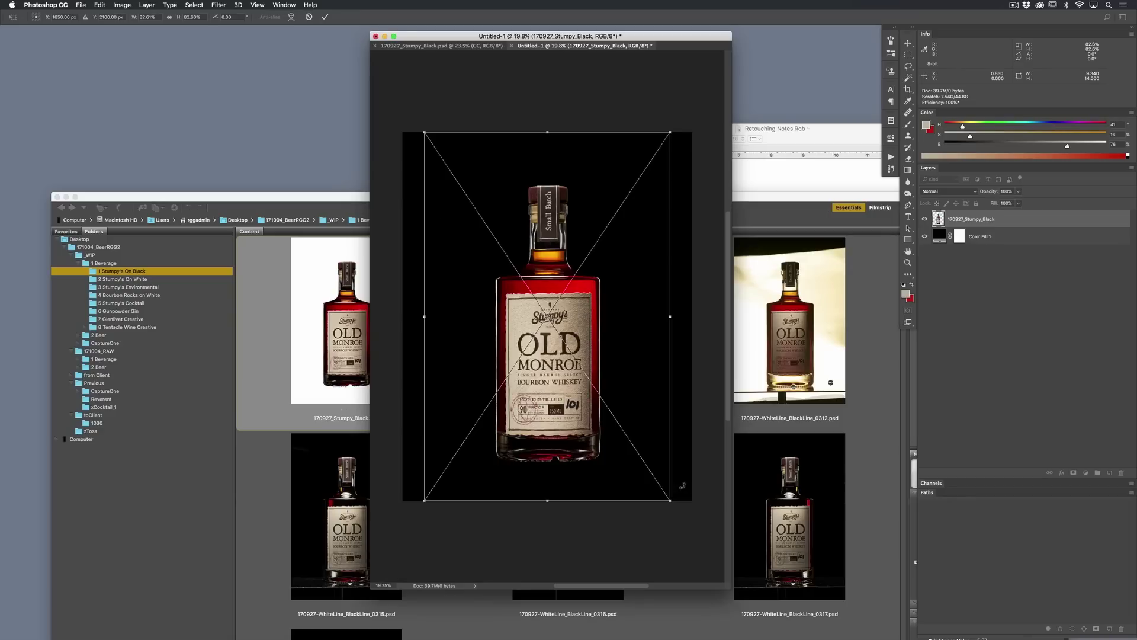
Set the placed bottle's scale to 100 percent and move it slightly up on the canvas.
click(205, 18)
text(100)
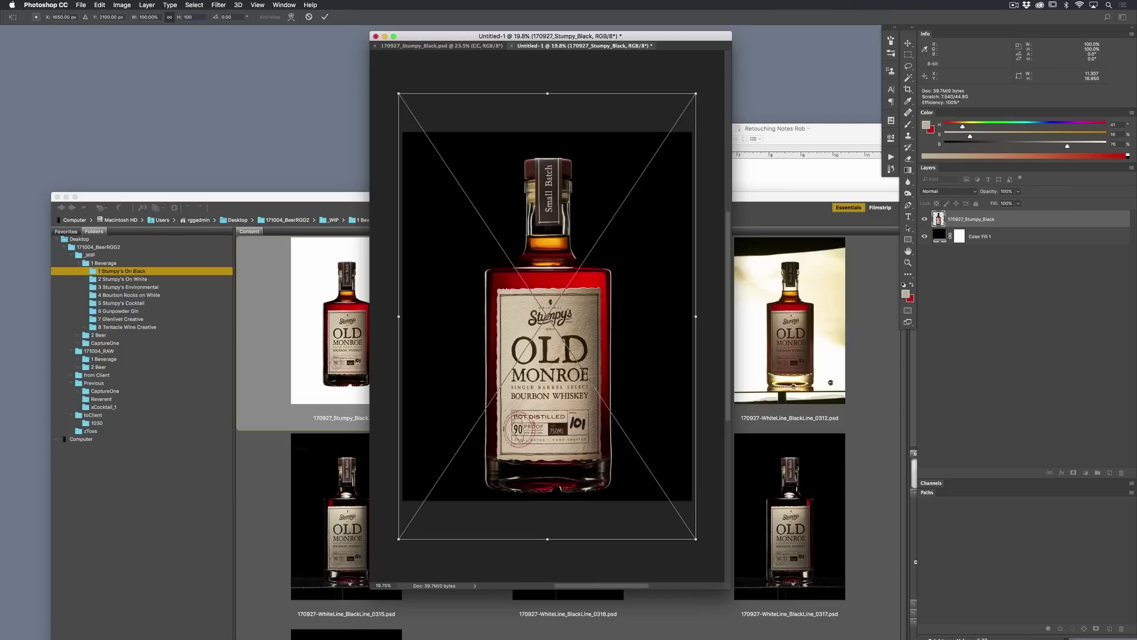
drag(599, 377, 598, 364)
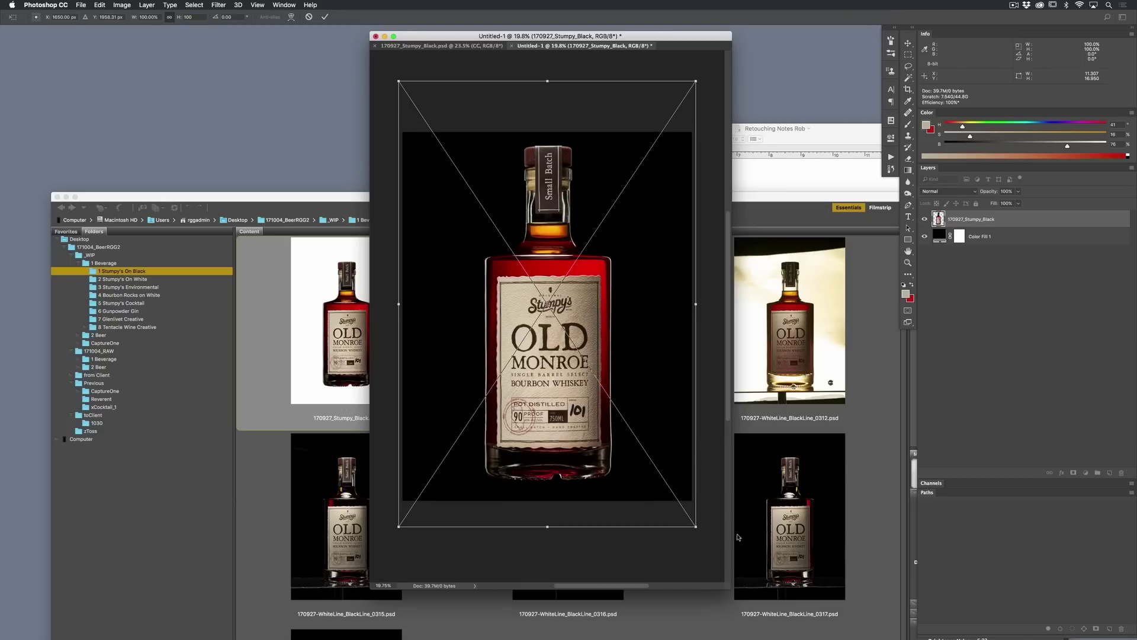
Scale the placed bottle proportionally to about 88 percent, reposition it near the canvas centre and commit the placement.
drag(695, 525, 678, 499)
drag(557, 406, 553, 411)
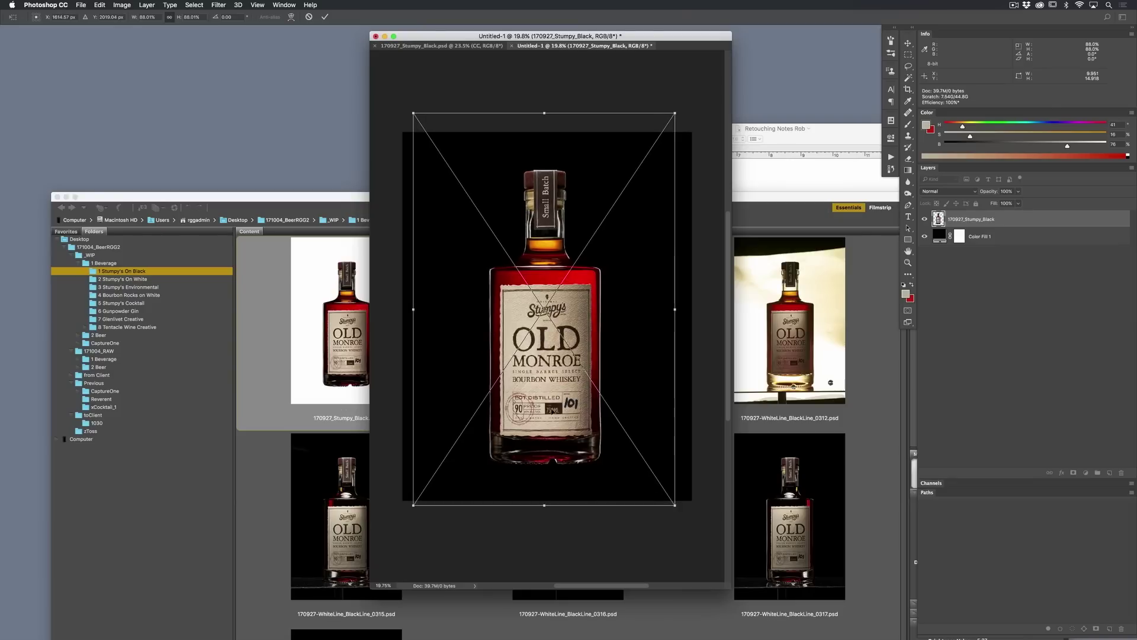
key(Return)
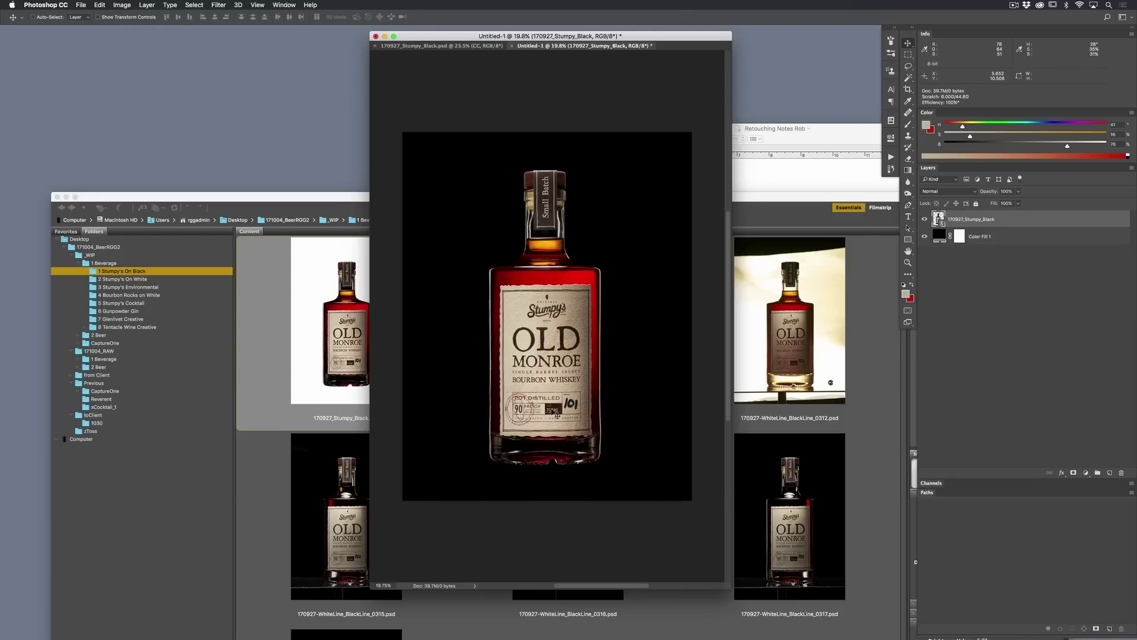
Show the composite in full-screen mode with rulers and add a vertical guide at the canvas's horizontal centre.
key(f)
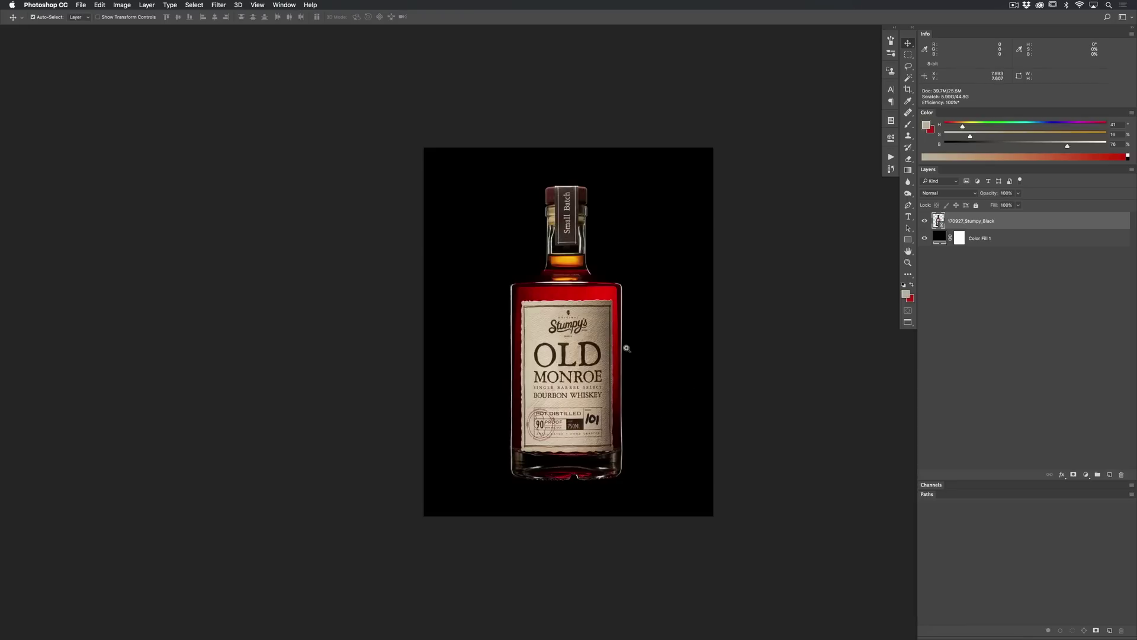
drag(628, 349, 636, 346)
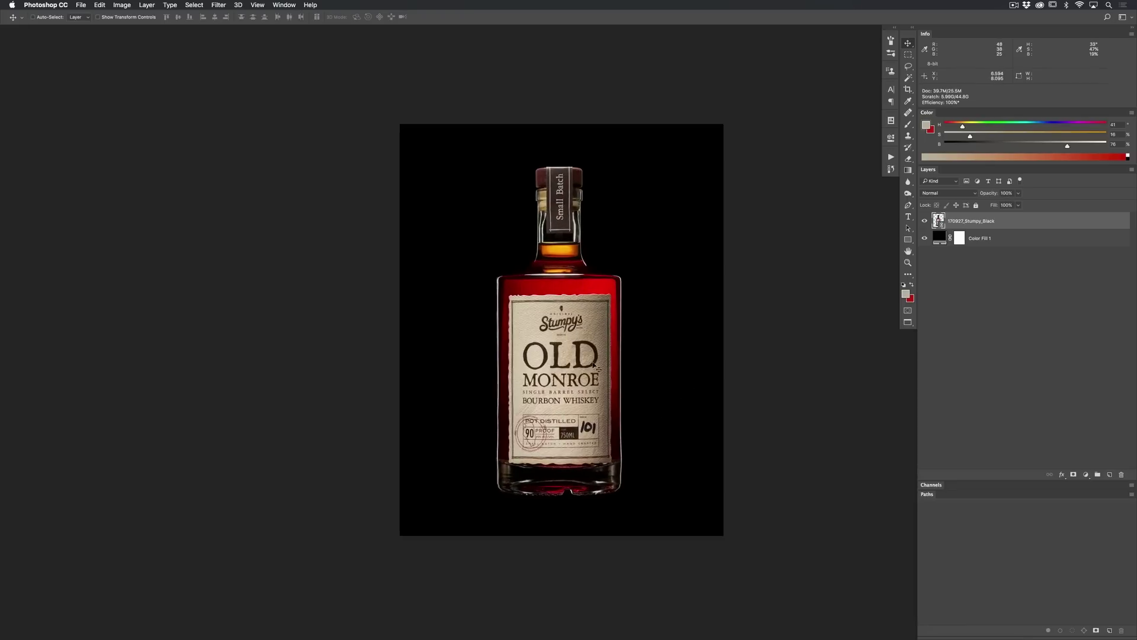
key(super+t)
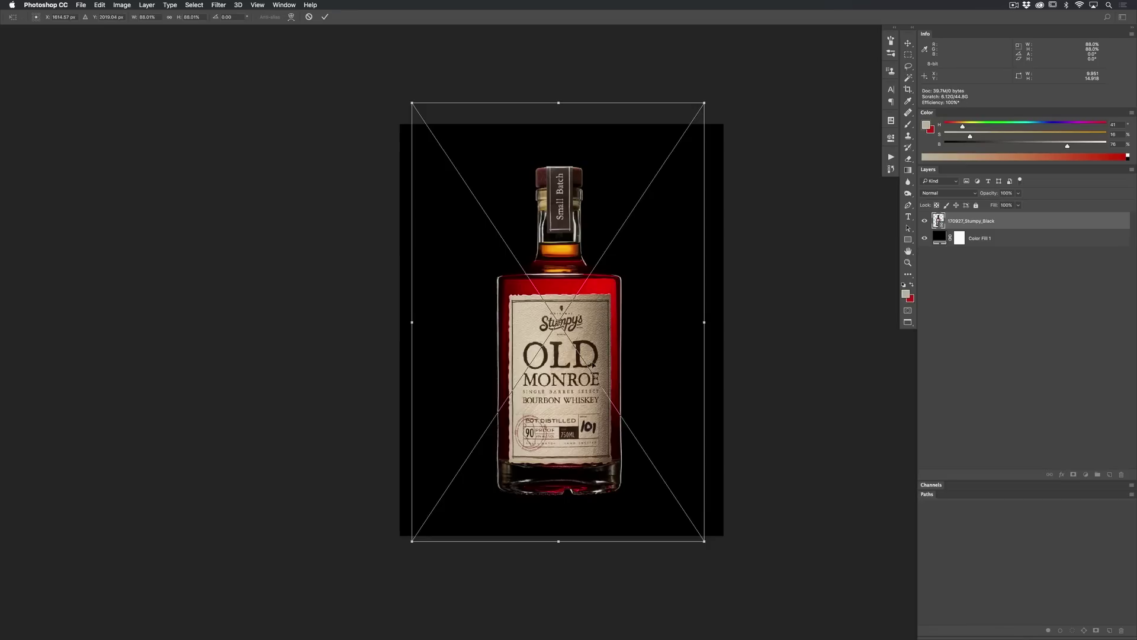
key(Return)
key(super+r)
drag(4, 157, 572, 73)
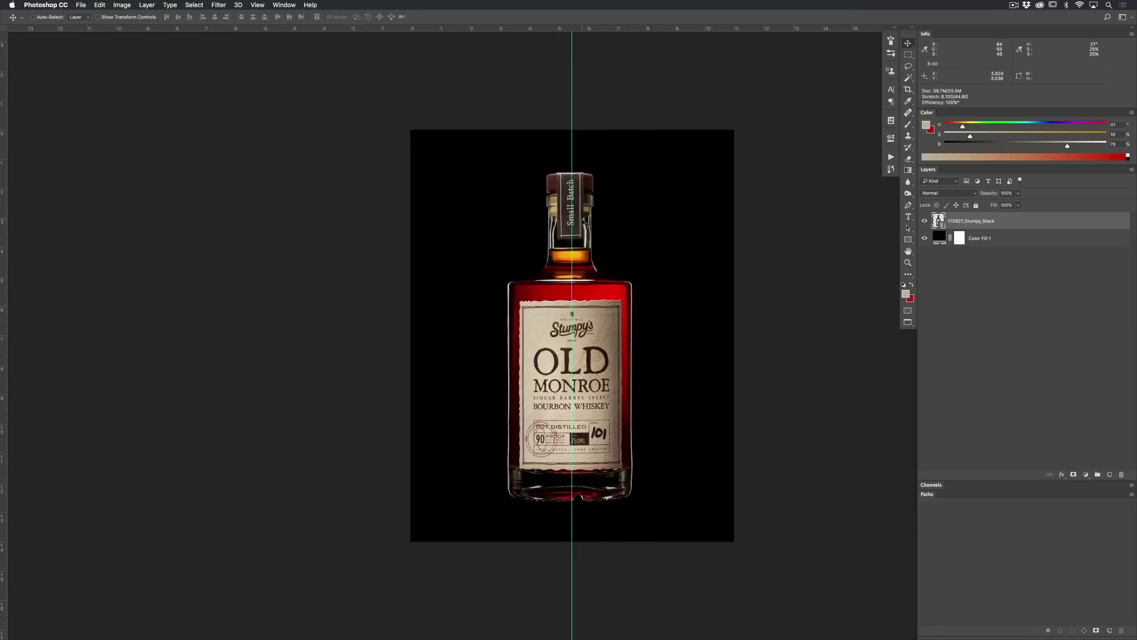
Nudge the bottle right to centre it on the vertical guide and hide the guide.
key(shift+Right)
key(shift+Right)
key(shift+Right)
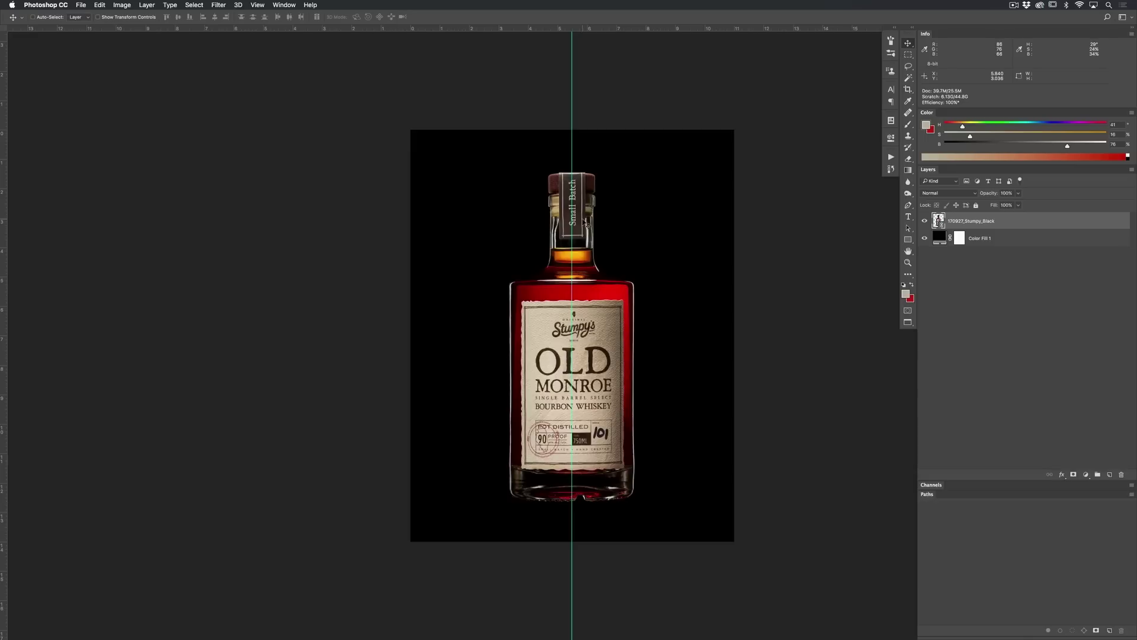
key(shift+Left)
key(super+semicolon)
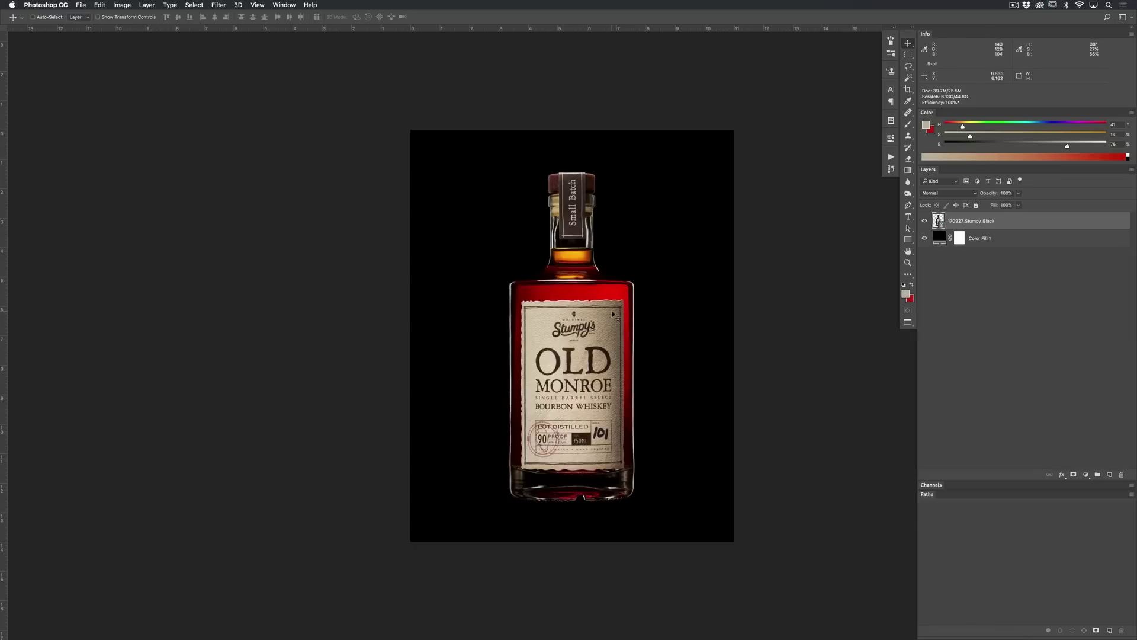
Nudge the bottle layer slightly down within the black canvas.
key(shift+Down)
key(shift+Down)
key(shift+Down)
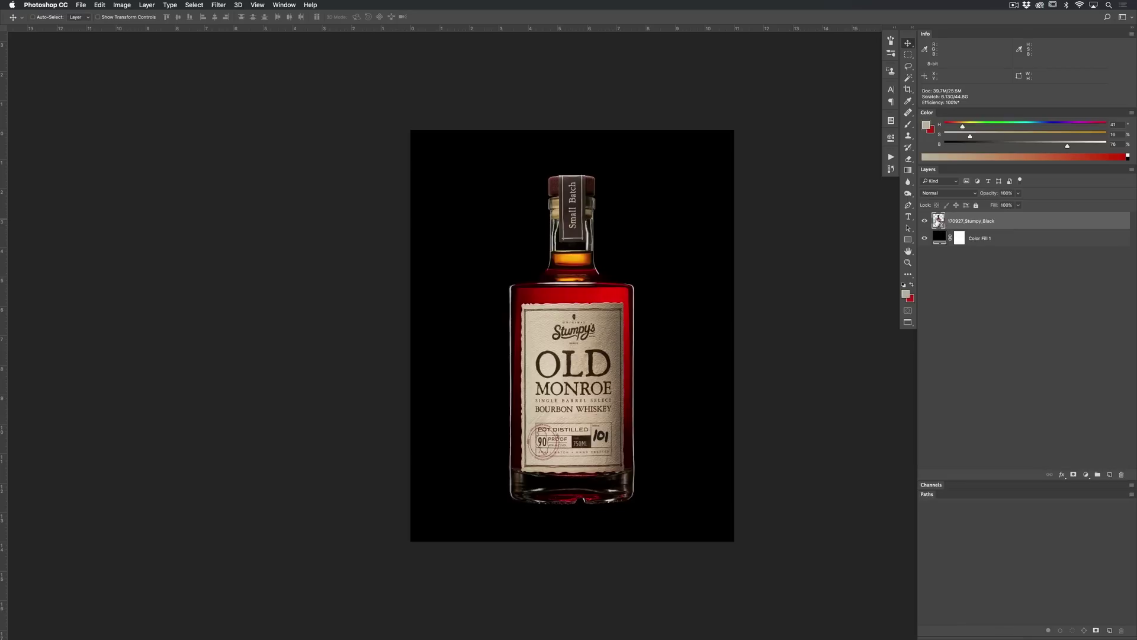
Open the placed bottle's source file, hide its CC group, save it and return to the black composite.
double_click(936, 223)
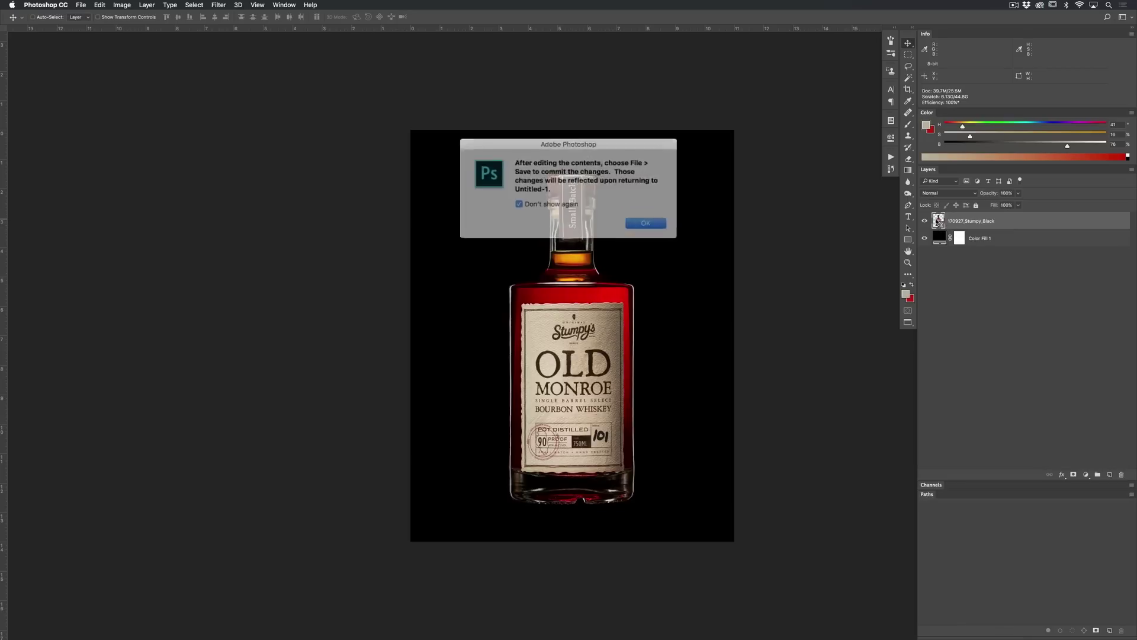
click(634, 219)
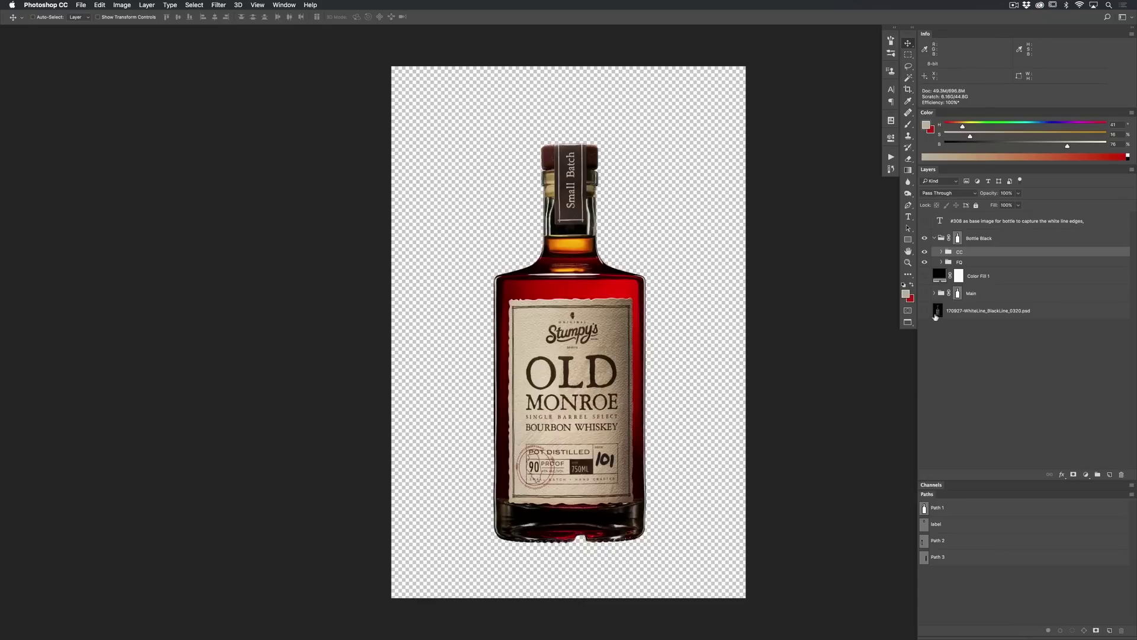
click(924, 252)
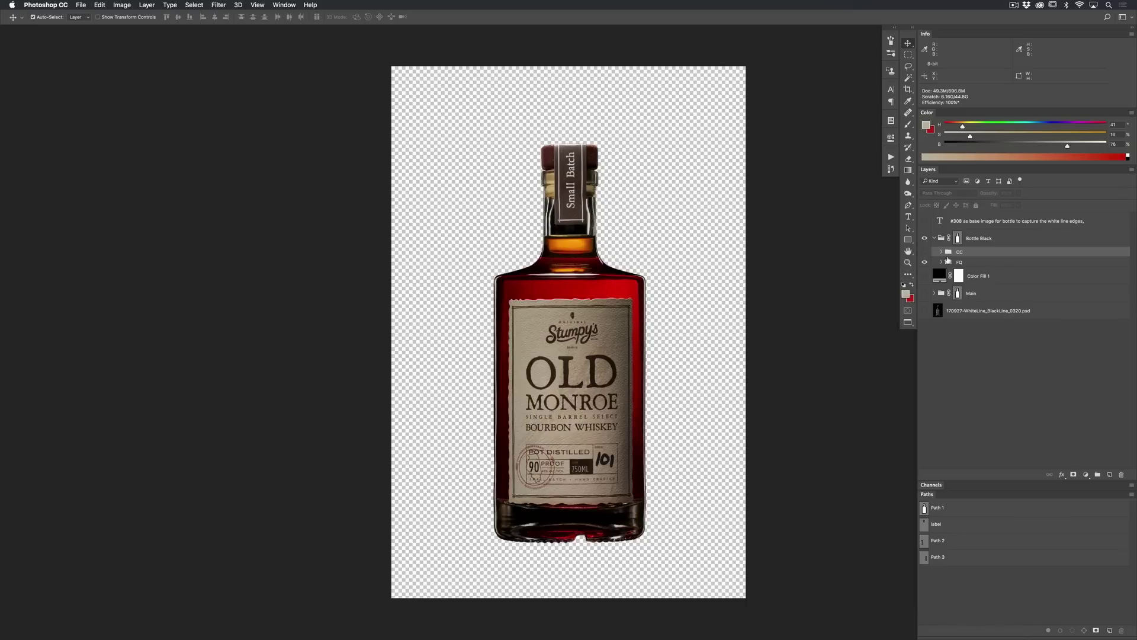
key(super+s)
key(super+w)
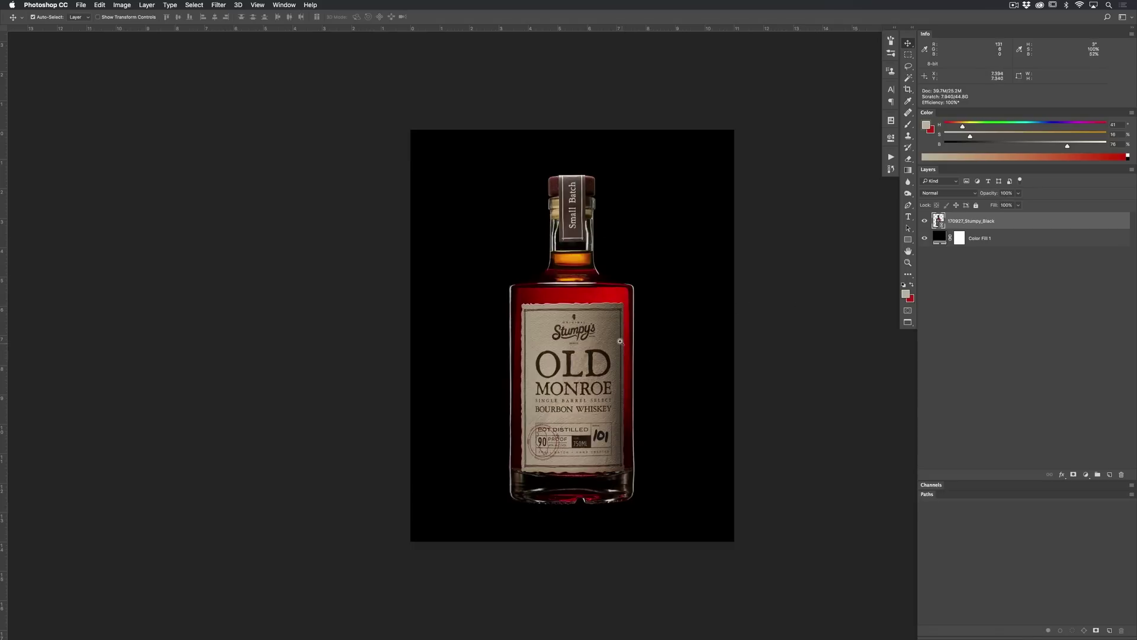
Make the CC group visible again in the bottle's source file, return to the composite and hide the rulers.
scroll(622, 343, up, 3)
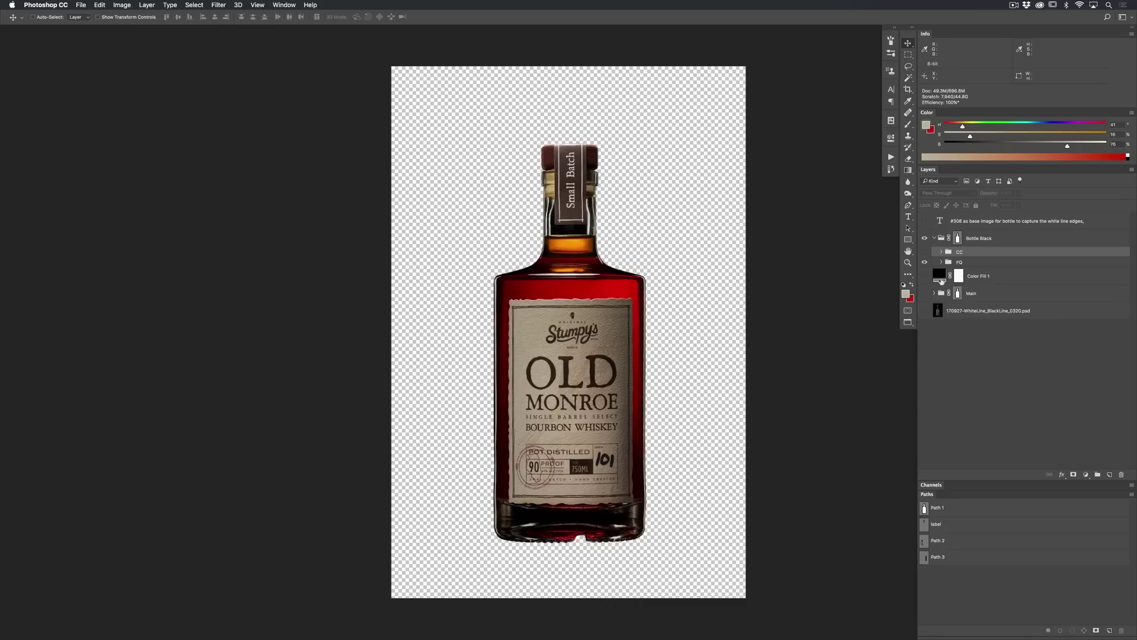
click(924, 252)
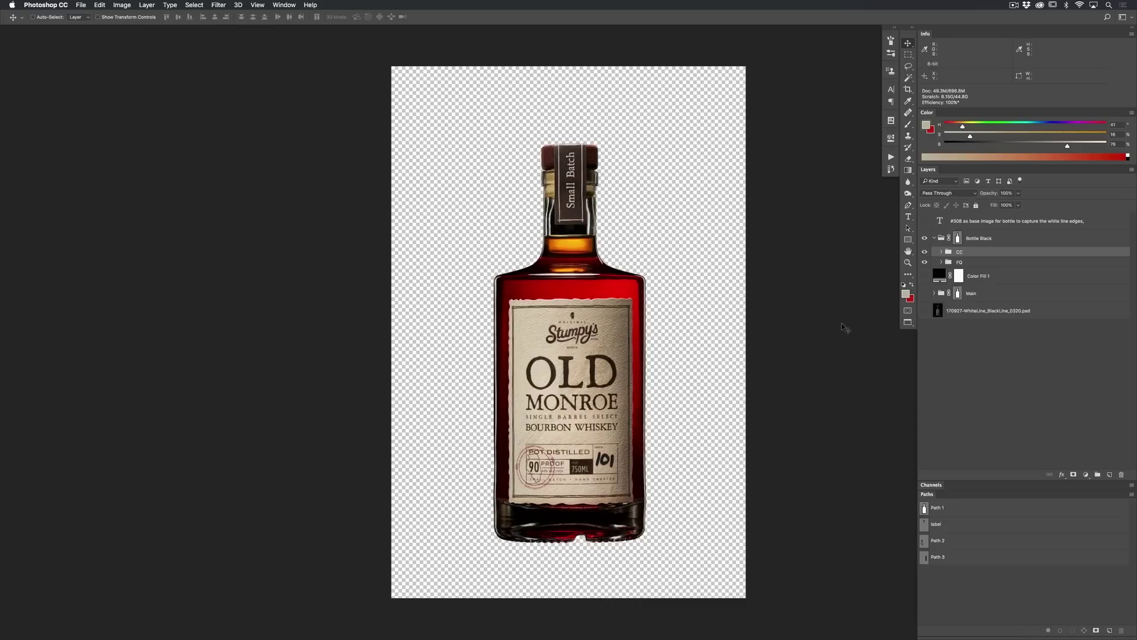
key(ctrl+Tab)
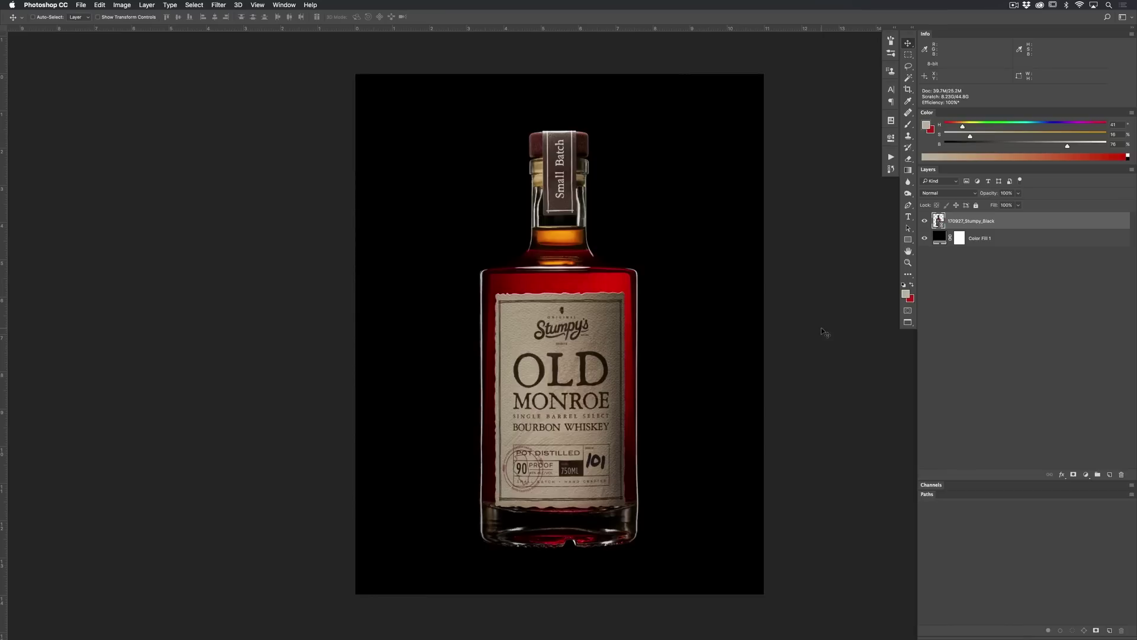
key(super+r)
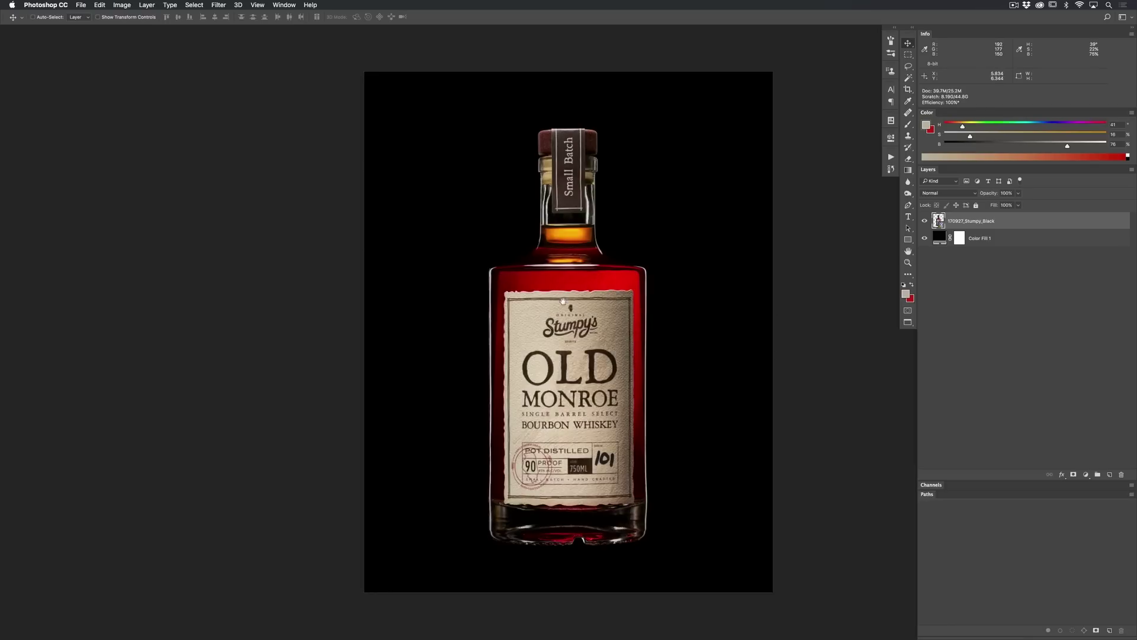
drag(562, 300, 580, 310)
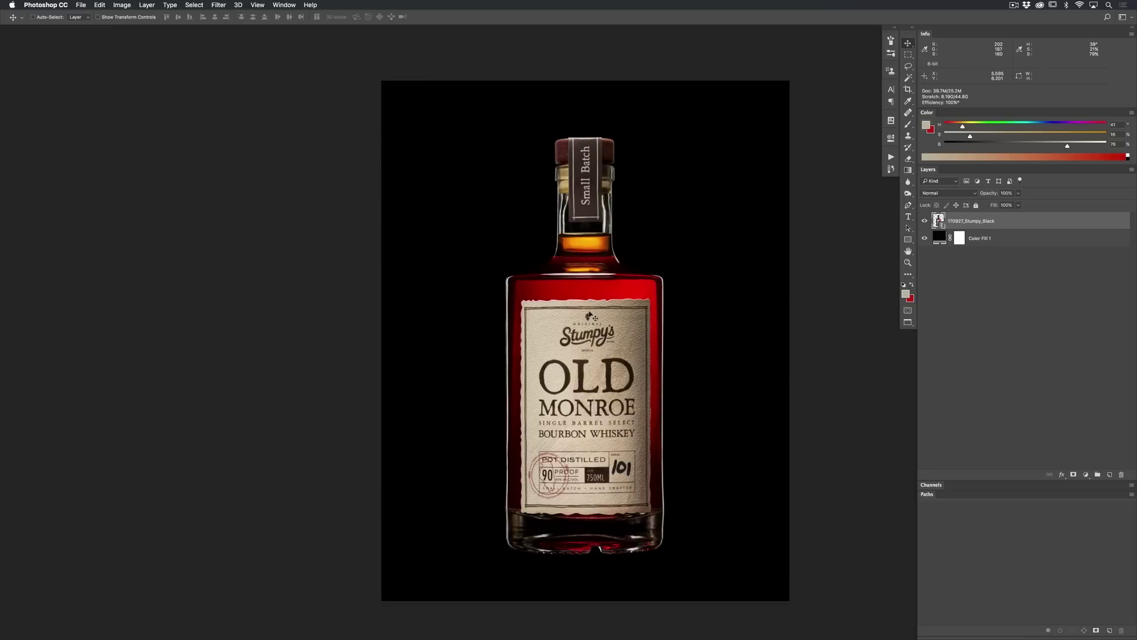
Try placing 170927_Stumpy_Black.psd as a linked file, scaled to about 87 percent and aligned over the existing bottle, and cancel the placement.
click(80, 5)
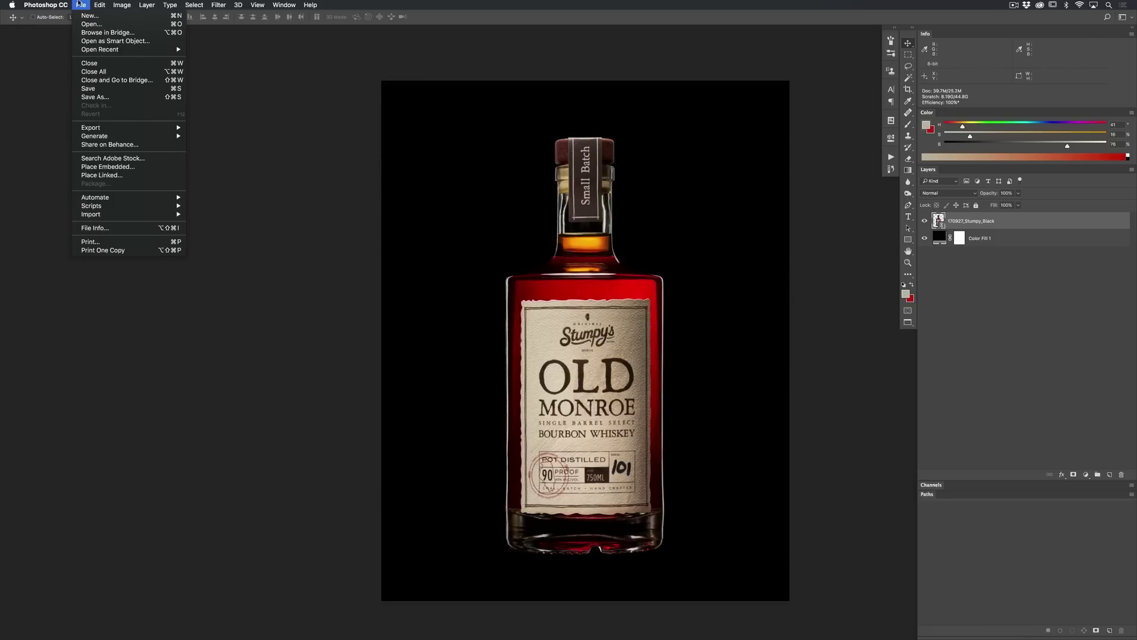
click(119, 176)
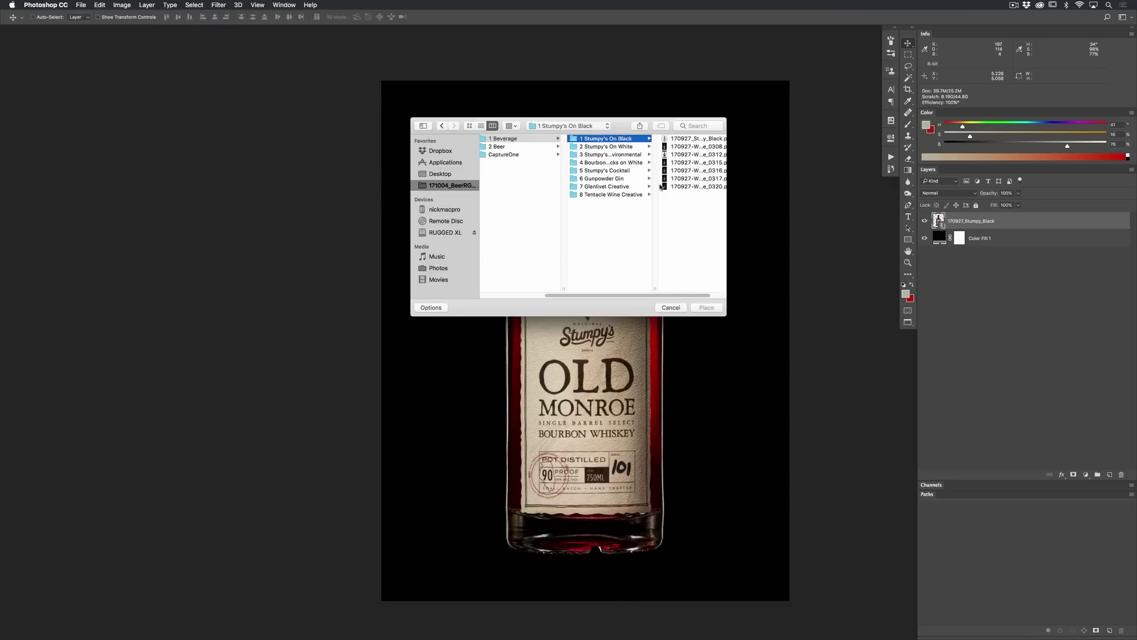
drag(728, 316, 852, 339)
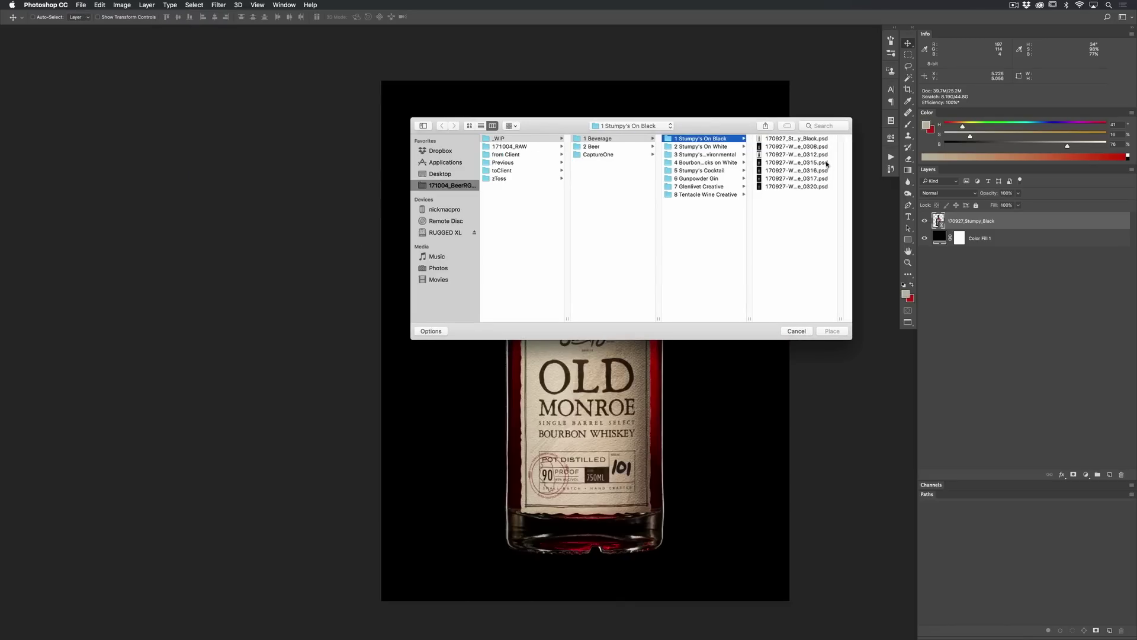
click(826, 140)
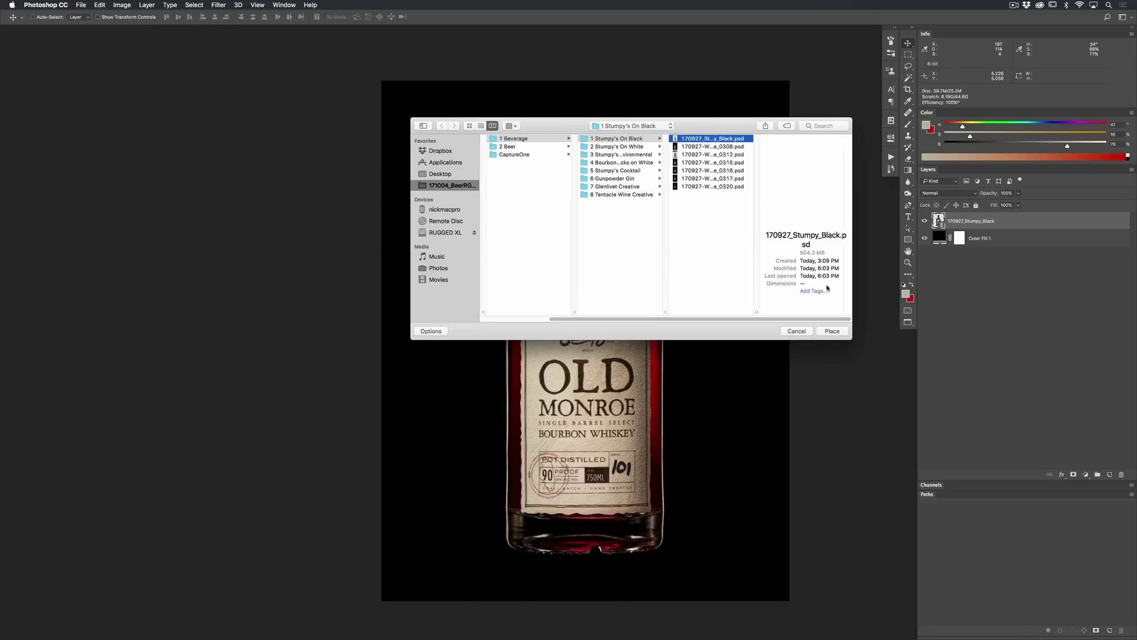
click(835, 333)
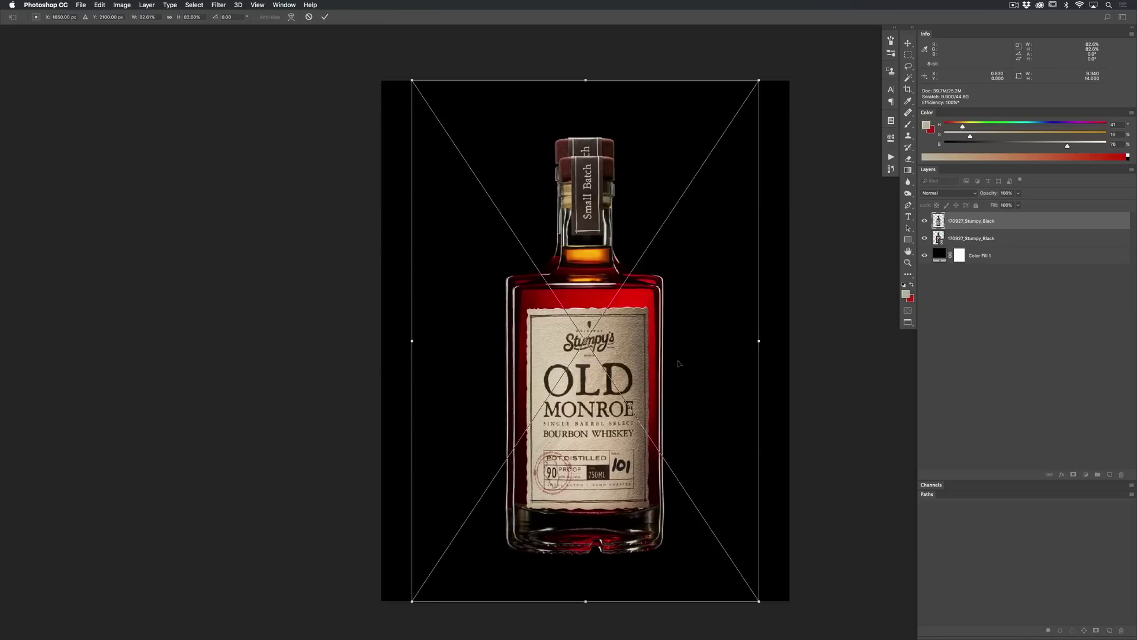
drag(760, 601, 776, 608)
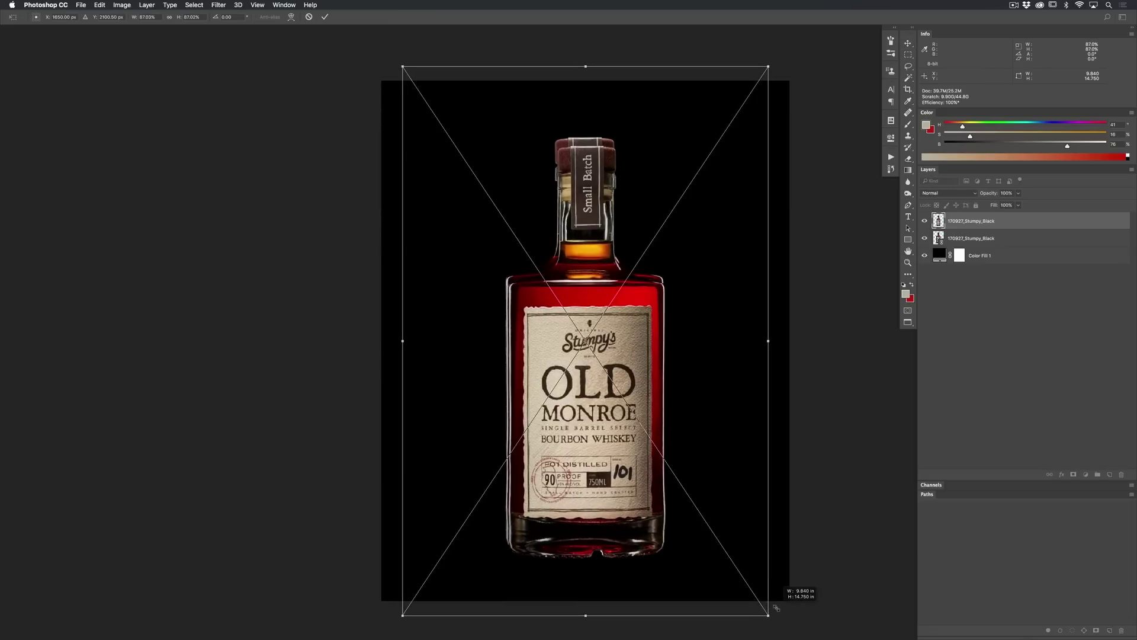
drag(725, 519, 722, 510)
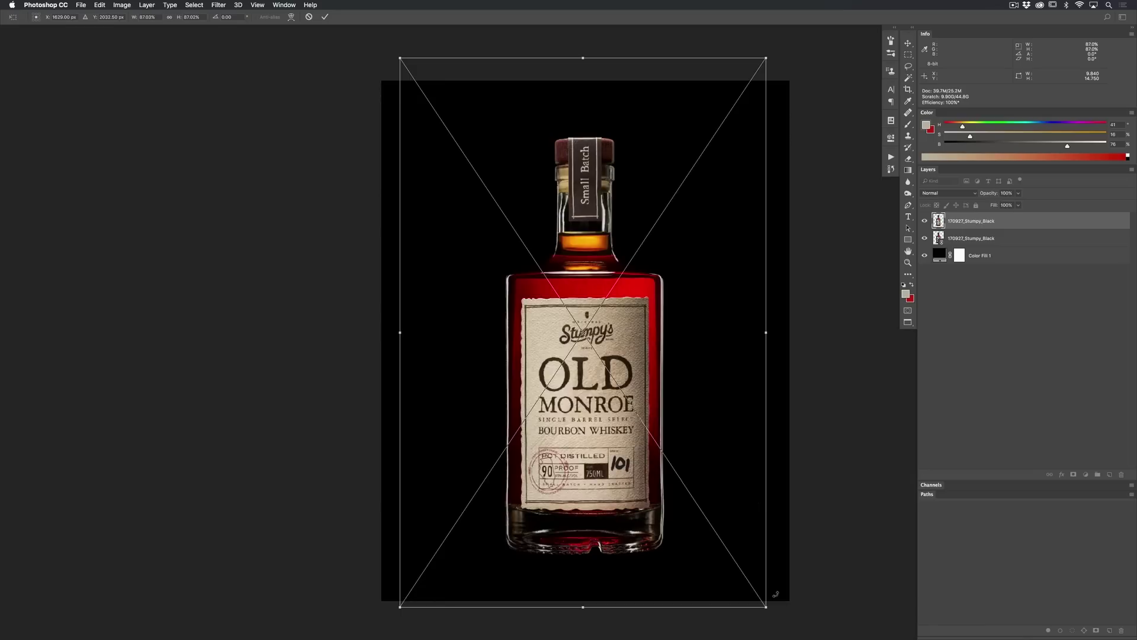
key(Escape)
Switch to Bridge, select the WhiteLine_BlackLine source photos 0308, 0312, 0316 and 0317, and return to Photoshop.
key(super+Tab)
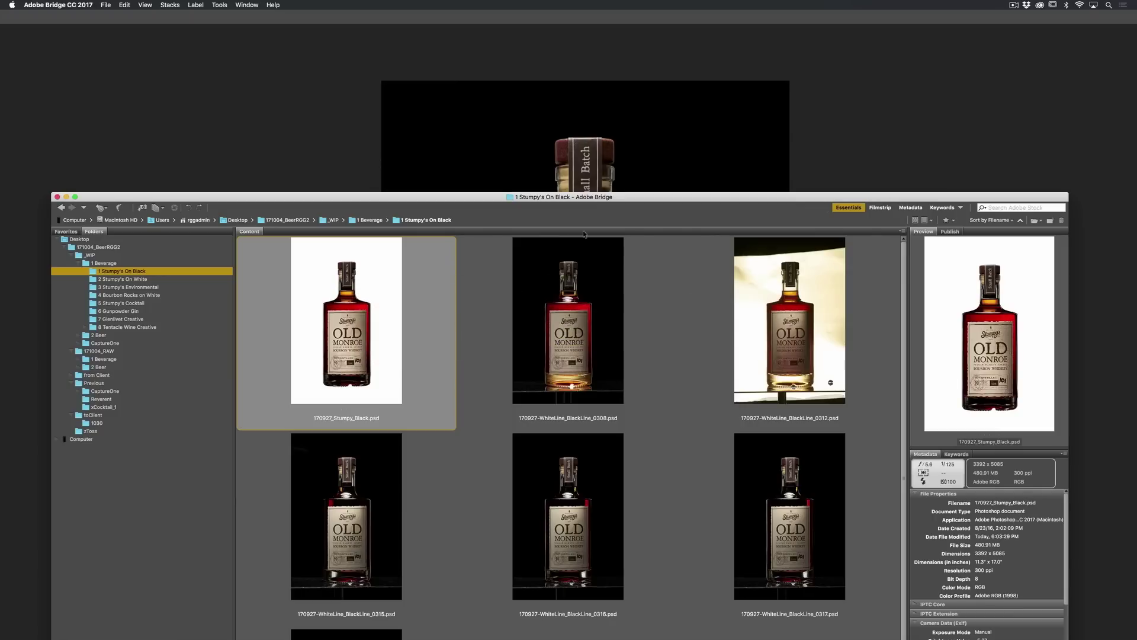
drag(745, 310, 669, 468)
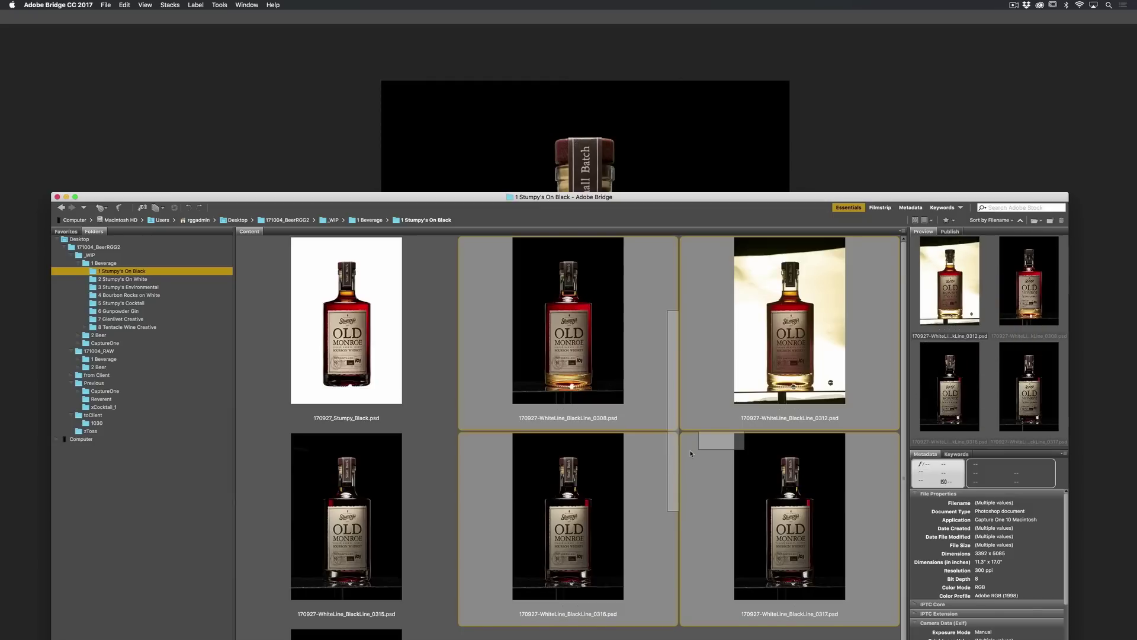
click(868, 84)
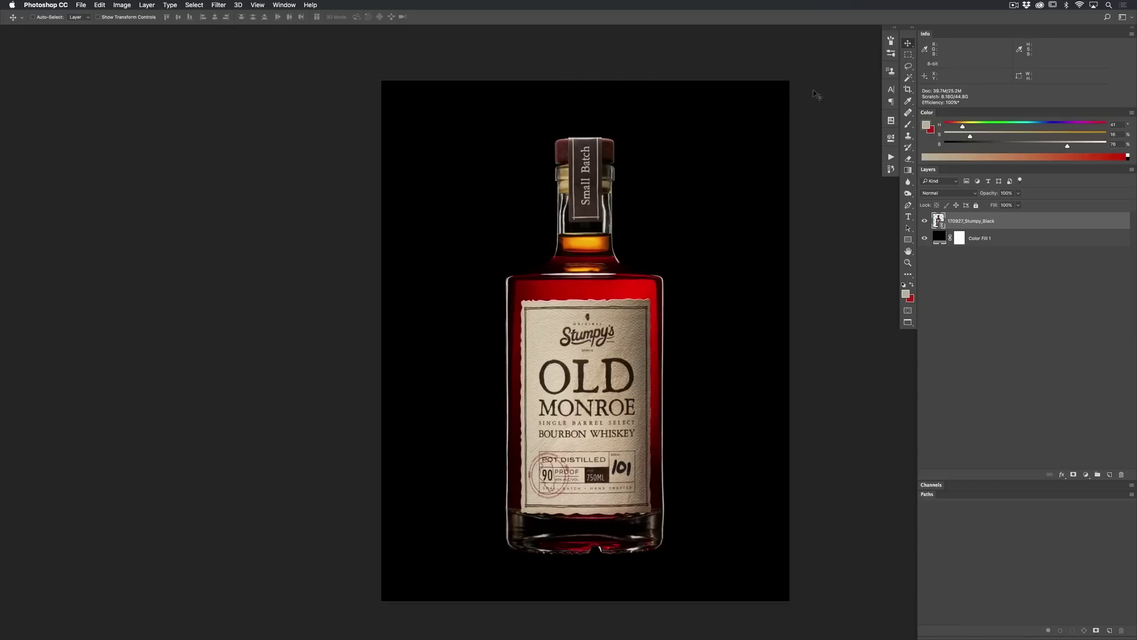
Save the composite in Photoshop format as 170927_Stumpy_Black_11x14.psd in the 1 Stumpy's On Black folder.
scroll(799, 200, down, 2)
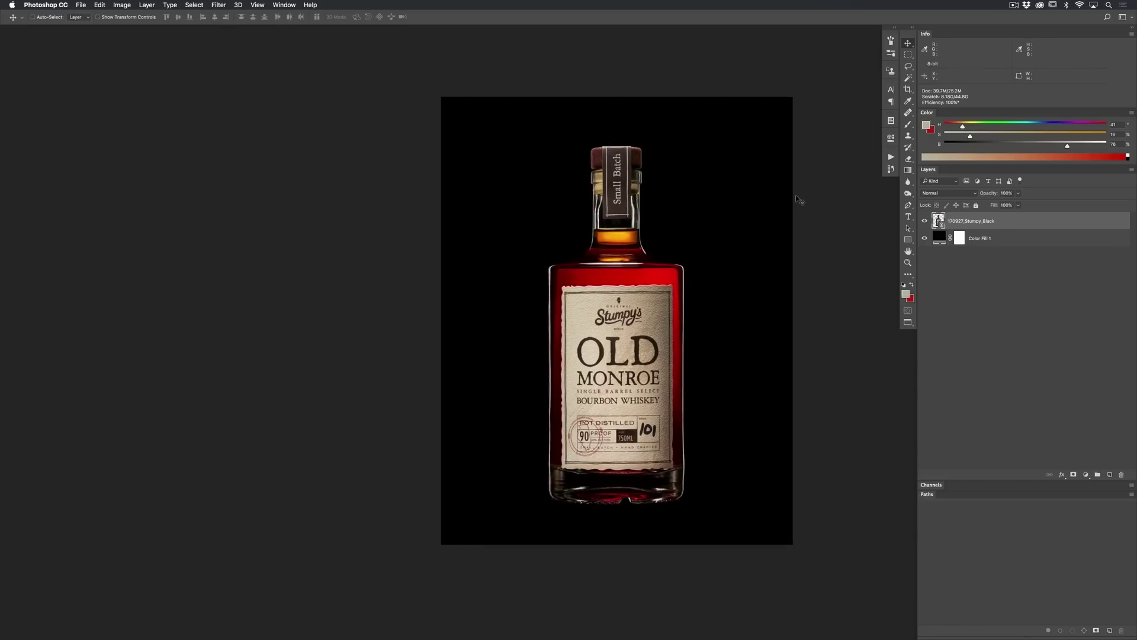
scroll(804, 218, right, 1)
scroll(798, 201, down, 1)
key(super+shift+s)
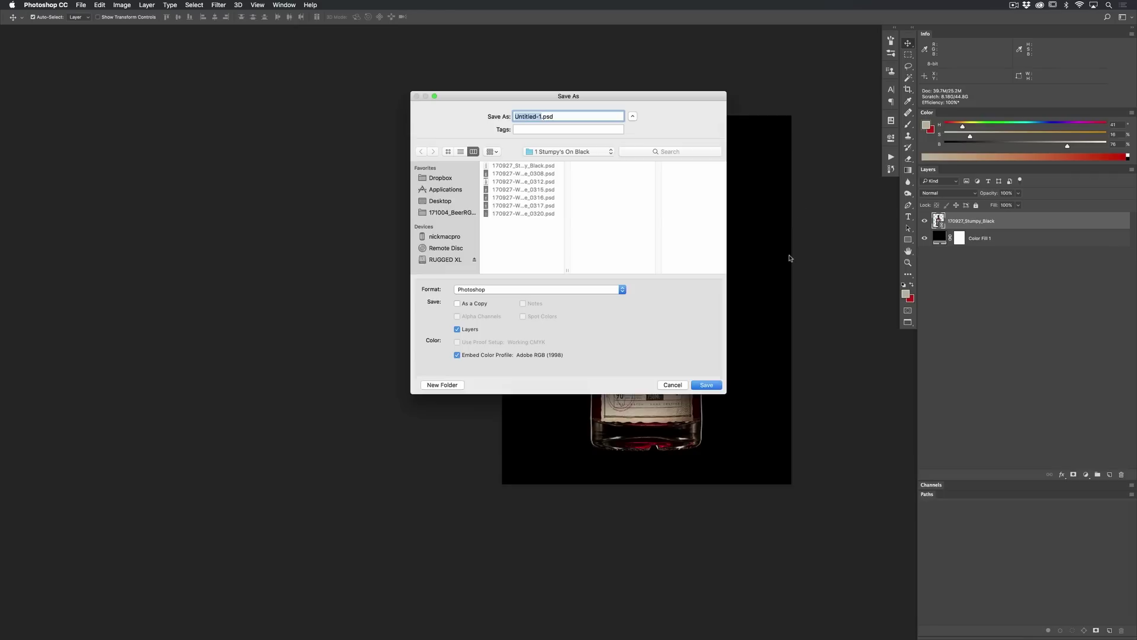
drag(726, 393, 895, 474)
click(545, 167)
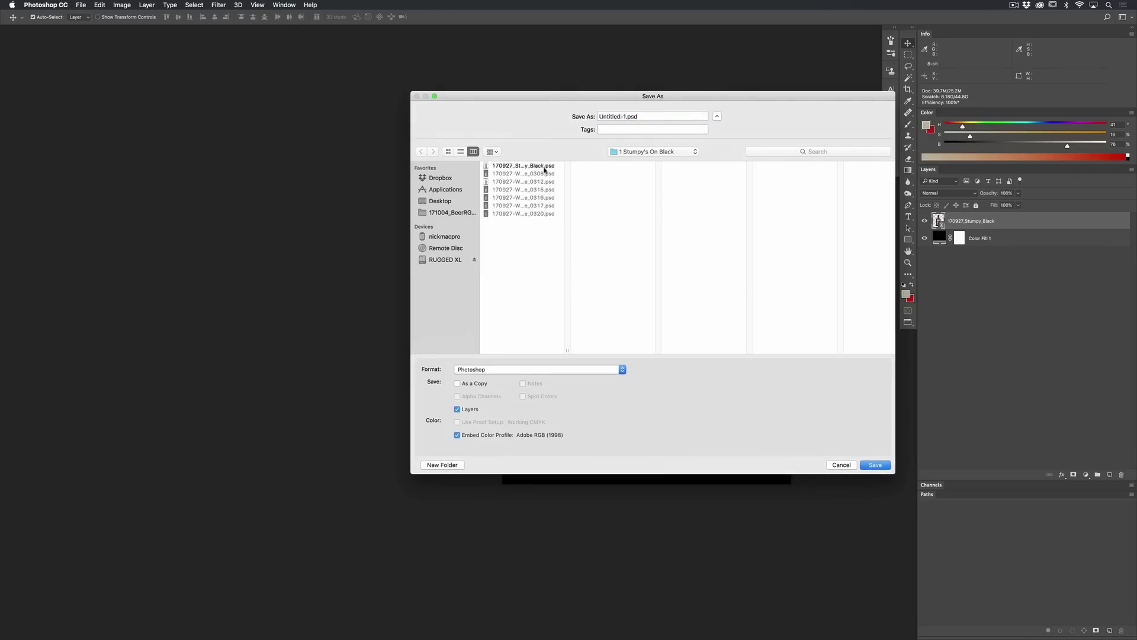
click(656, 116)
text(_)
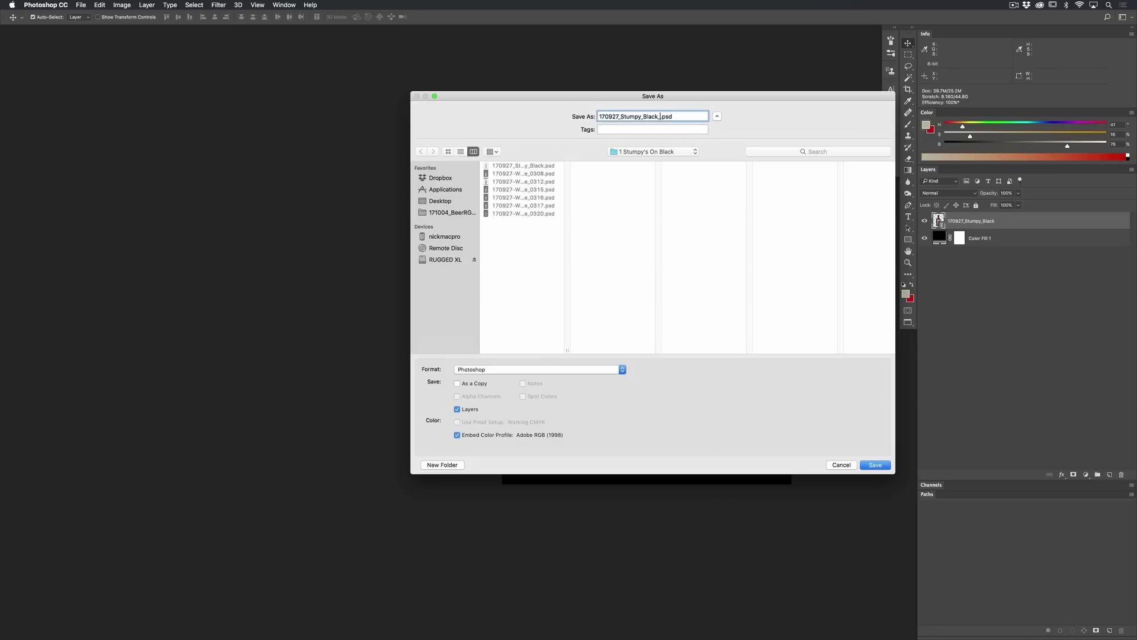
text(11x14)
key(Return)
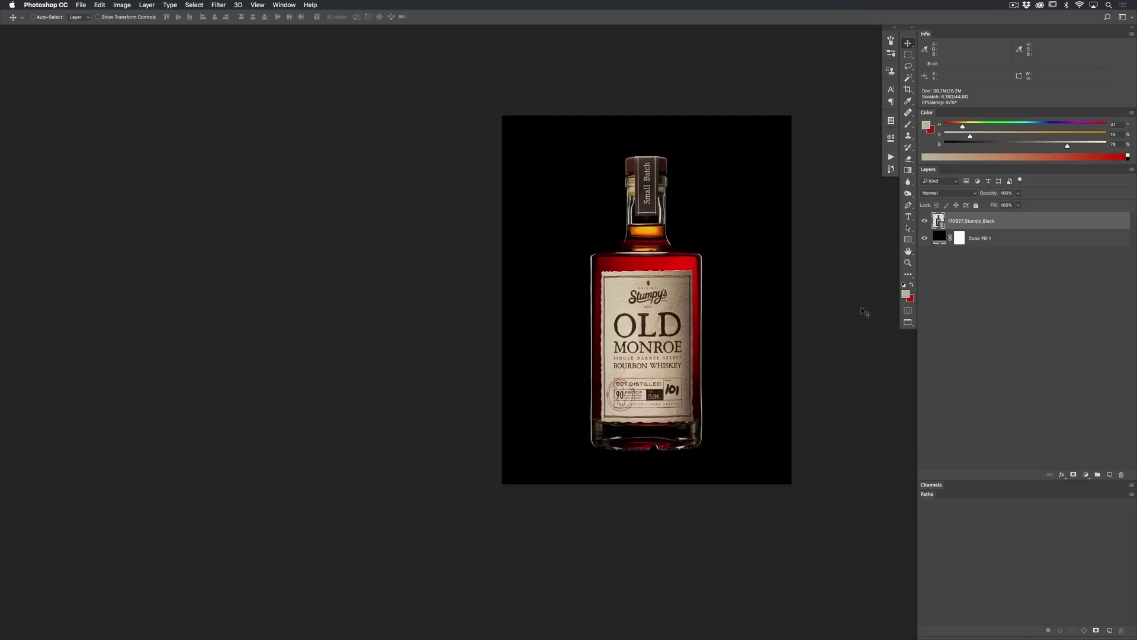